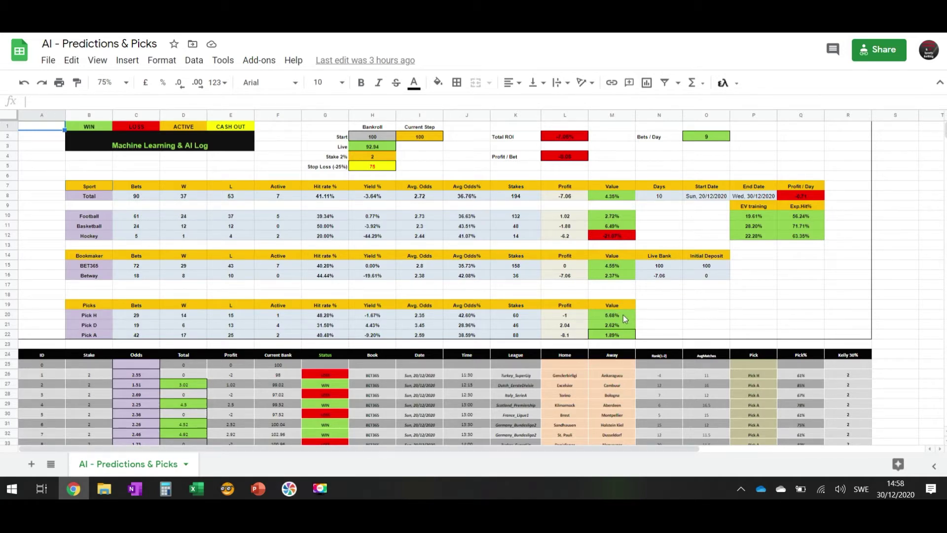
Scroll through the Portfolio sheet's profit-per-round chart, bankroll graph and round results table.
scroll(376, 351, "down", 4)
scroll(364, 371, "down", 3)
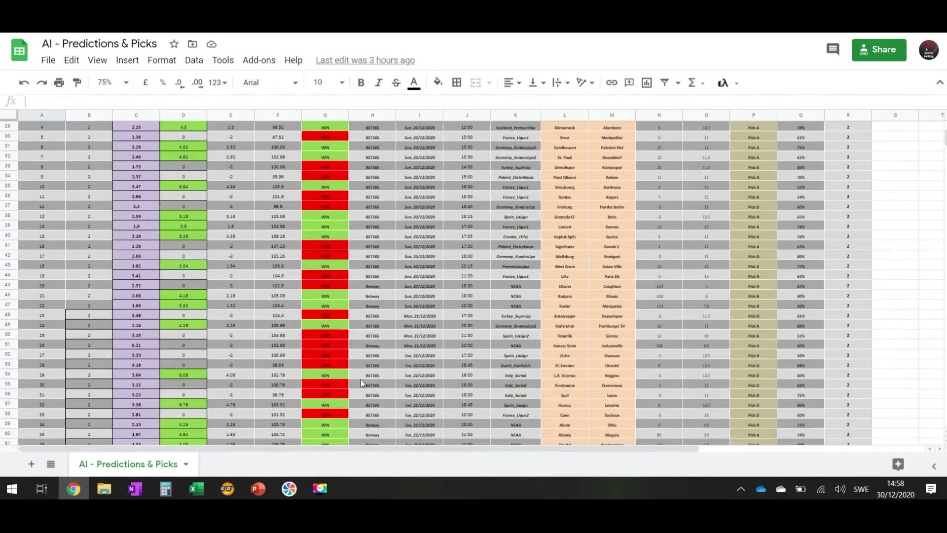
scroll(360, 379, "up", 3)
scroll(362, 368, "up", 1)
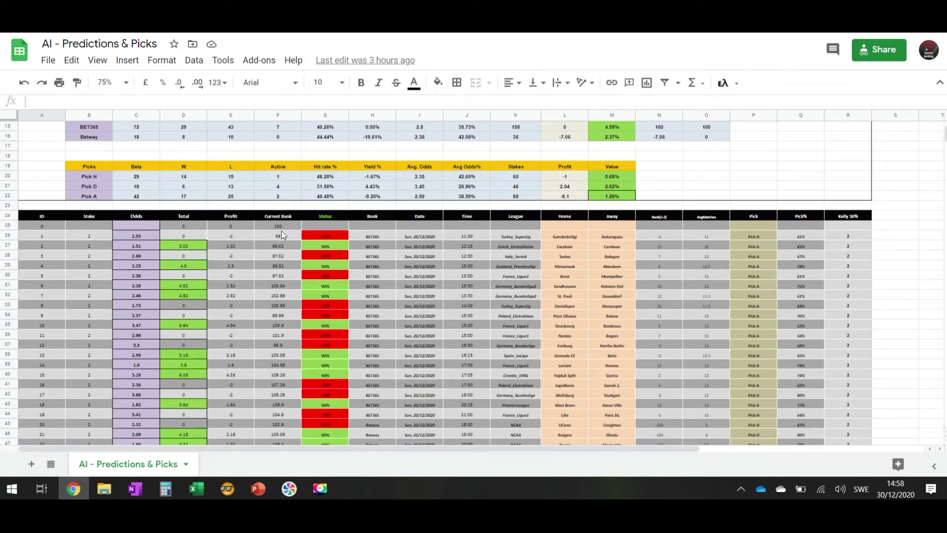
scroll(277, 284, "down", 2)
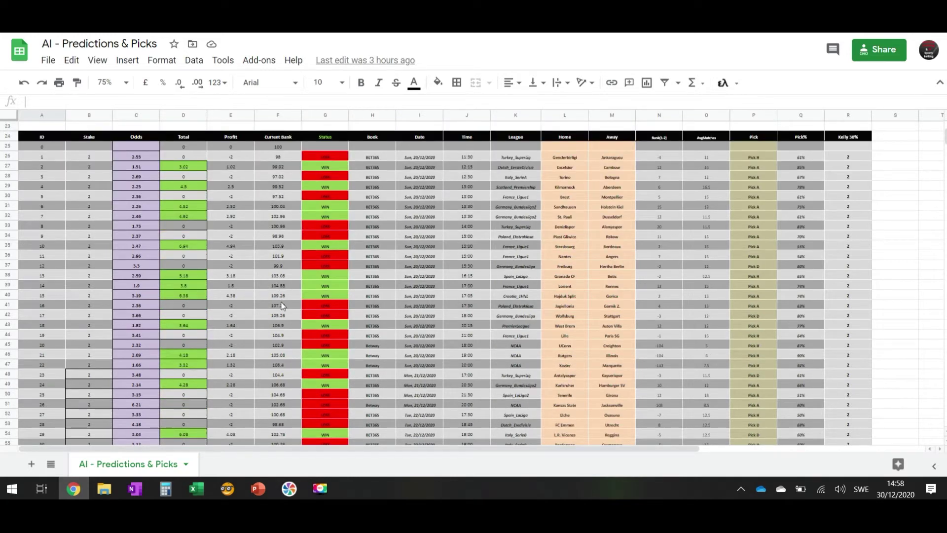
scroll(287, 314, "down", 1)
scroll(286, 329, "down", 1)
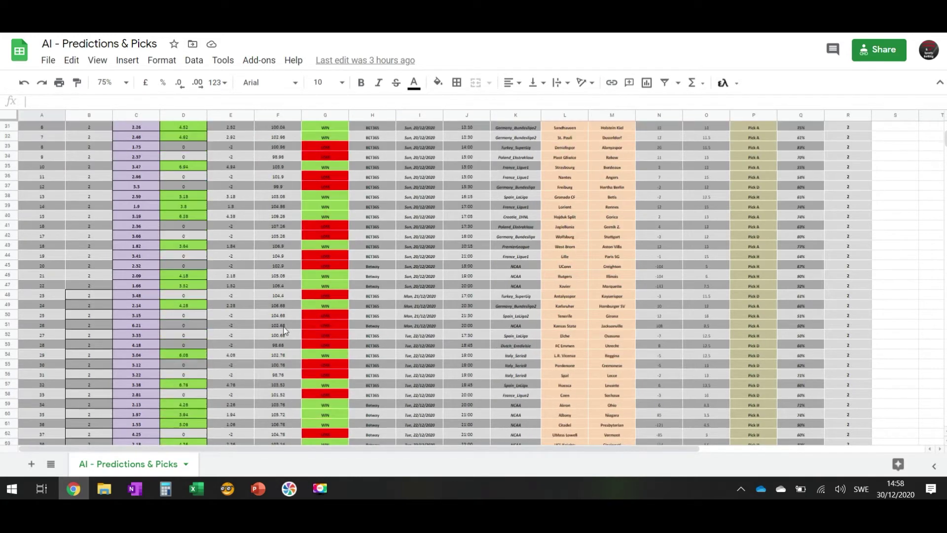
scroll(286, 331, "down", 1)
scroll(279, 305, "down", 2)
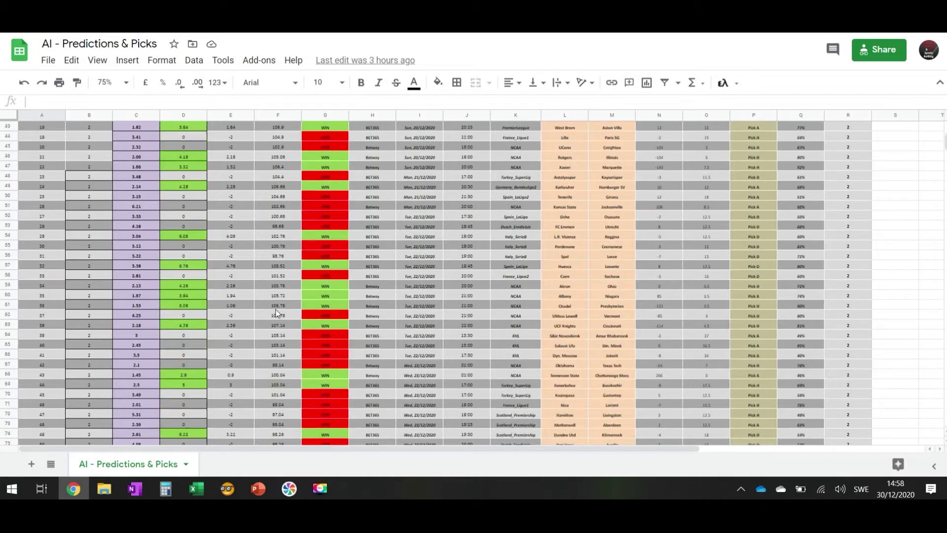
scroll(279, 308, "down", 2)
scroll(277, 311, "down", 1)
scroll(277, 311, "down", 1)
scroll(276, 310, "down", 1)
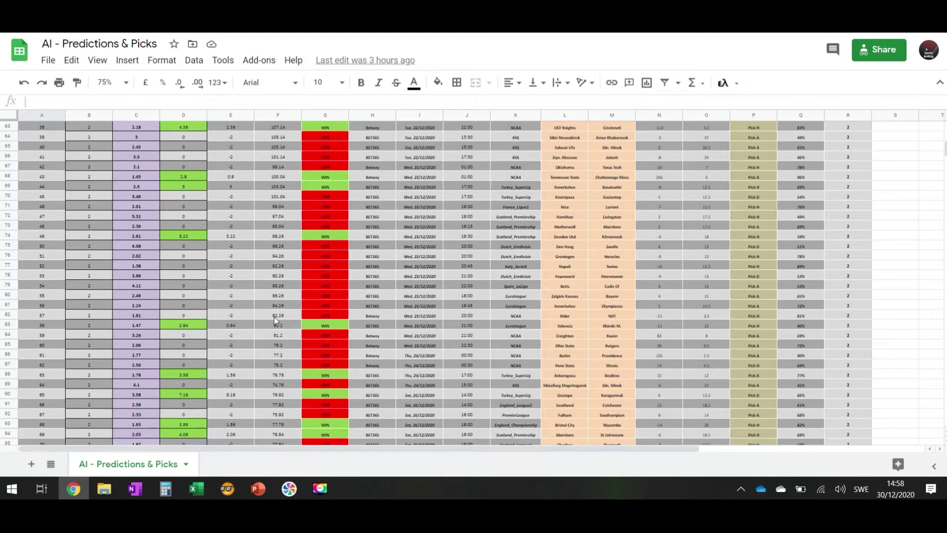
scroll(278, 320, "down", 3)
scroll(278, 322, "down", 1)
scroll(278, 322, "down", 1)
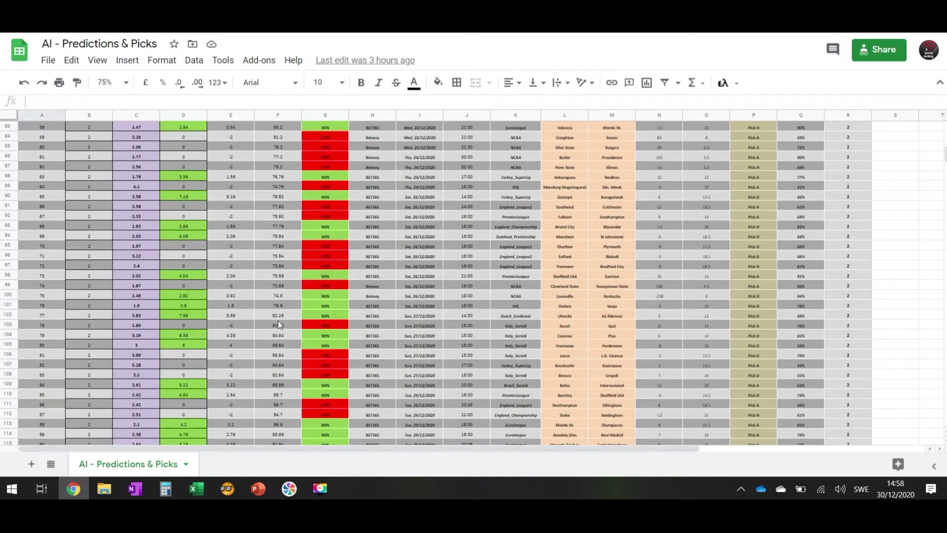
scroll(279, 322, "down", 2)
scroll(279, 323, "down", 1)
scroll(310, 212, "up", 2)
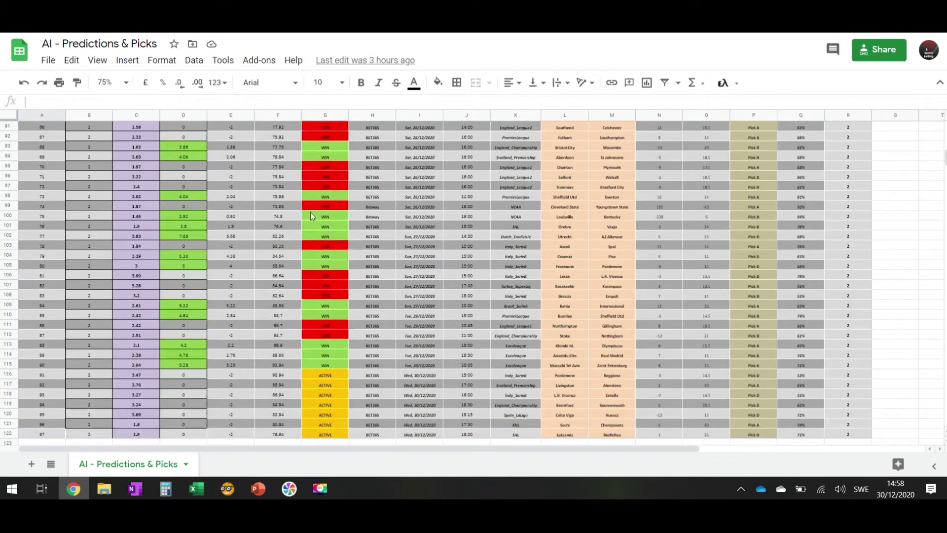
scroll(313, 204, "up", 1)
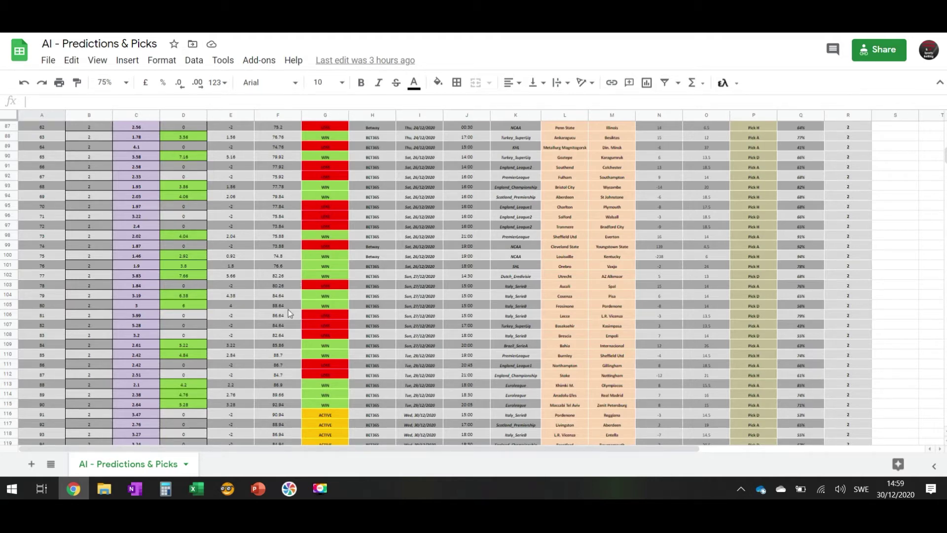
scroll(288, 309, "down", 2)
scroll(291, 321, "down", 3)
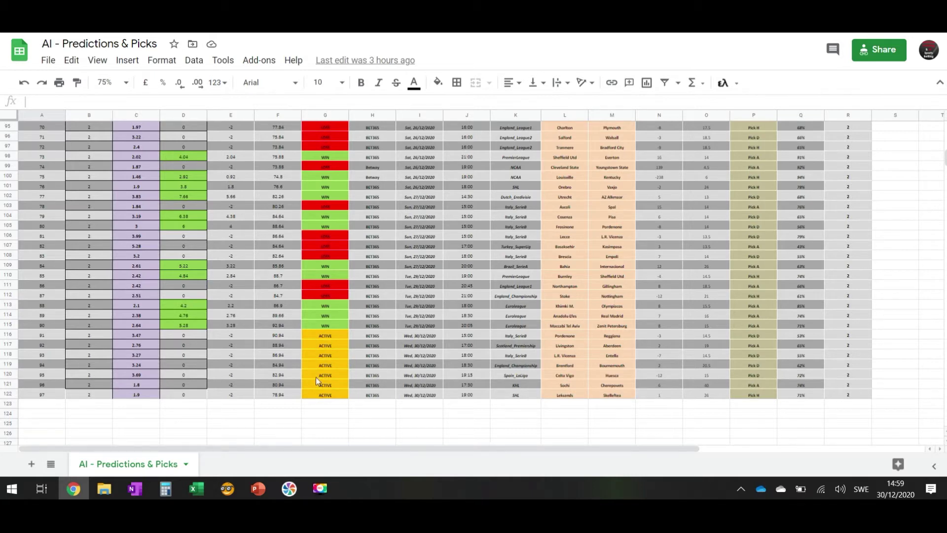
scroll(266, 384, "up", 5)
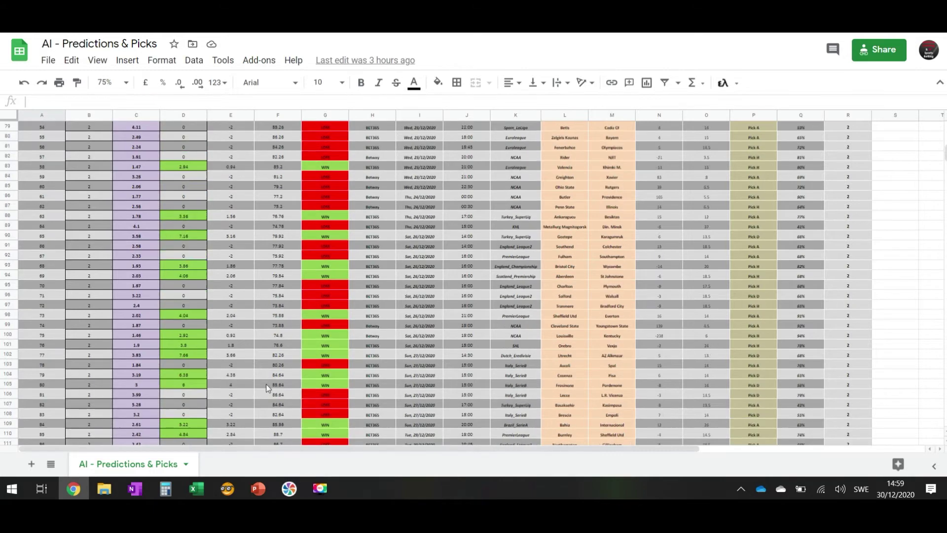
scroll(267, 379, "up", 5)
scroll(268, 378, "up", 5)
scroll(269, 378, "up", 6)
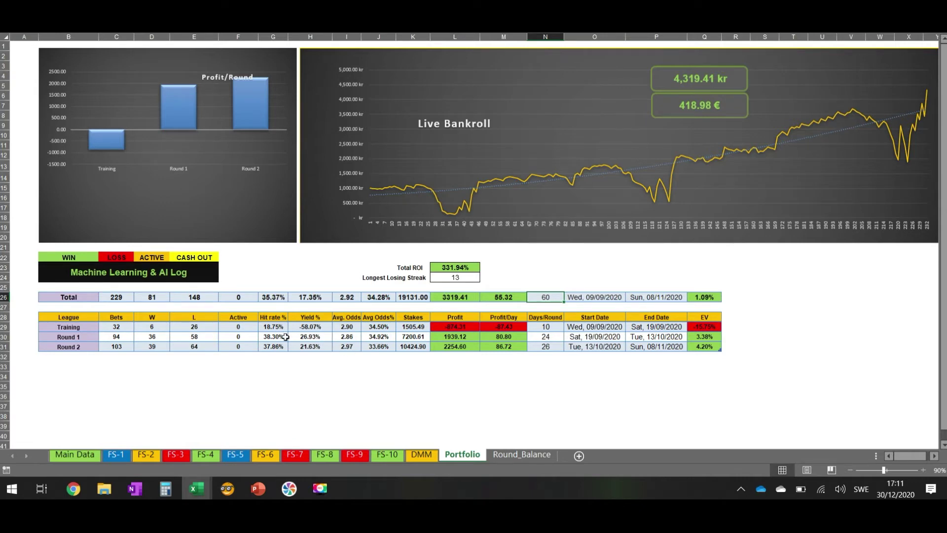
Point out the total bets, the 35.37% hit rate, and the Training and Round 1 bet and day counts.
left_click(120, 298)
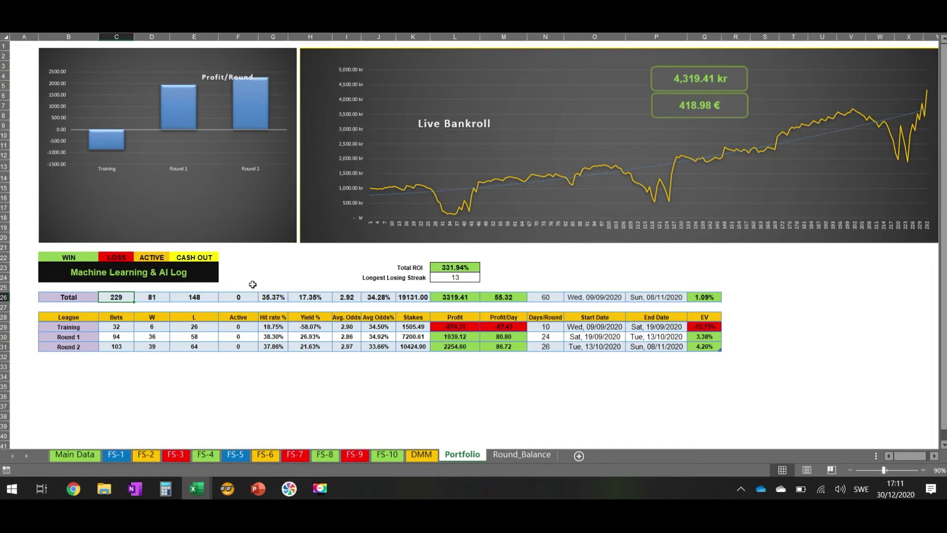
left_click(269, 298)
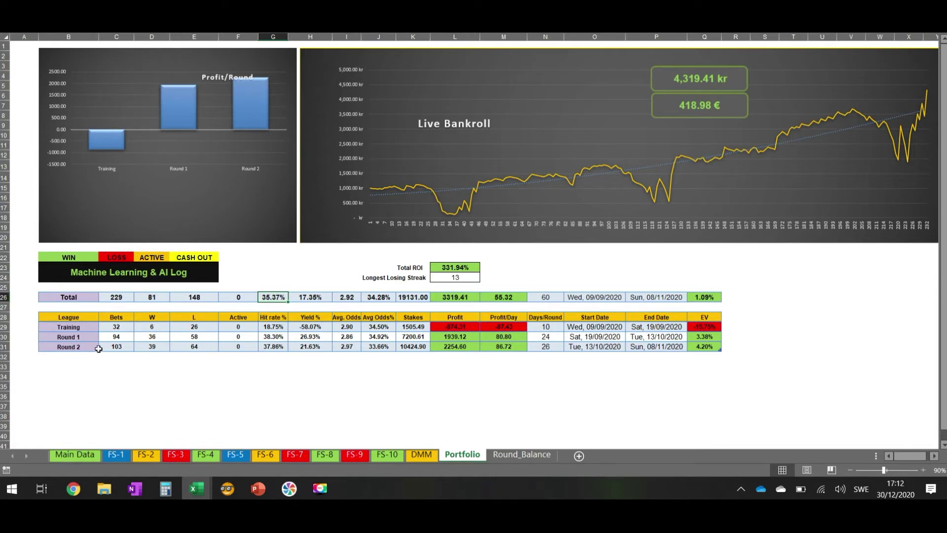
left_click(112, 328)
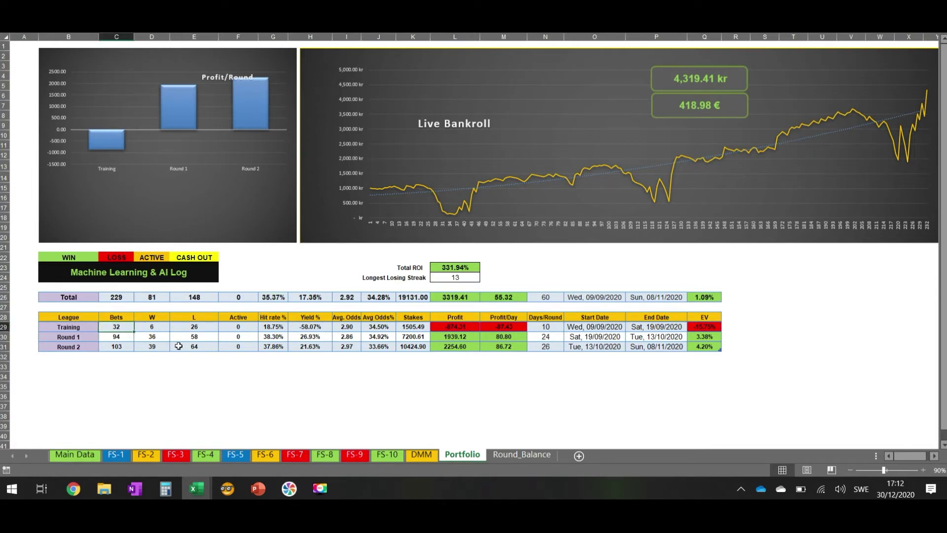
left_click(541, 326)
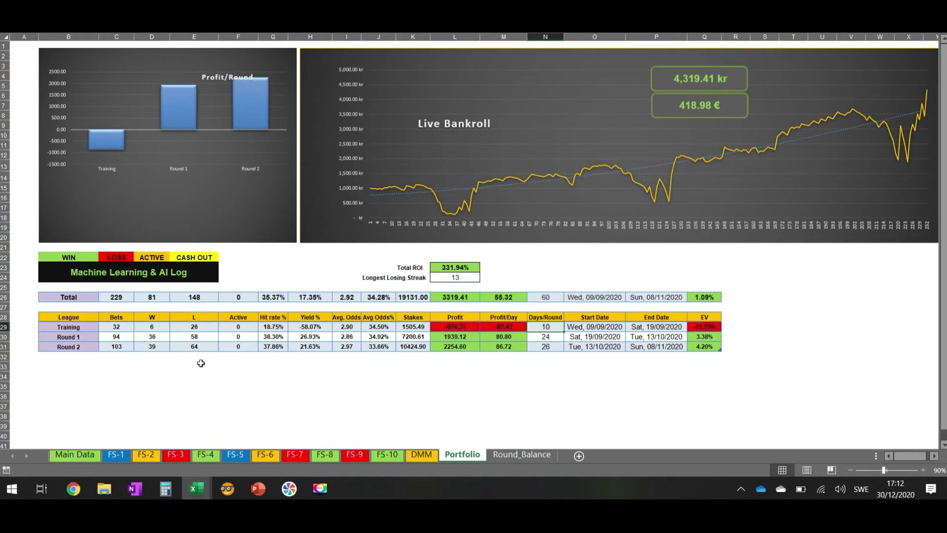
left_click(120, 339)
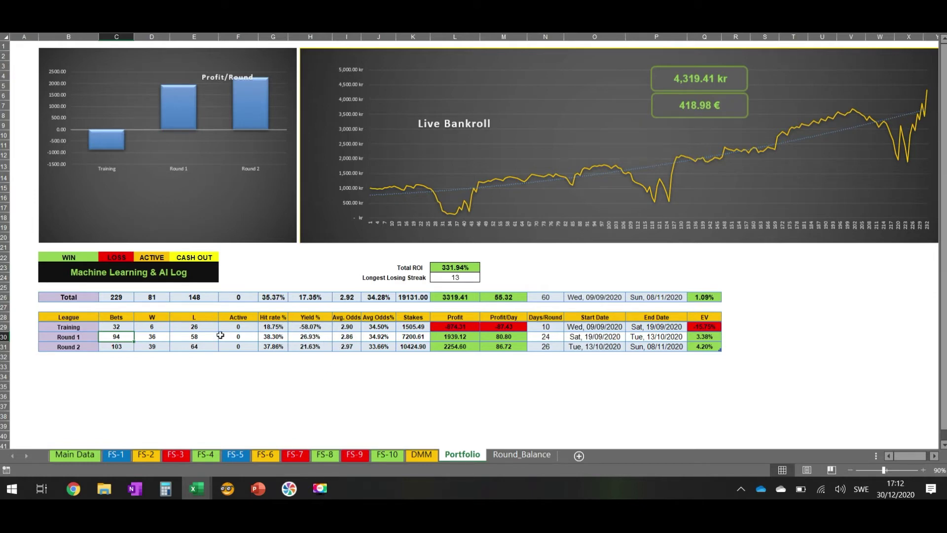
Review Round 1 profit, Round 2 bets and days, then select both rounds' EV values.
left_click(437, 334)
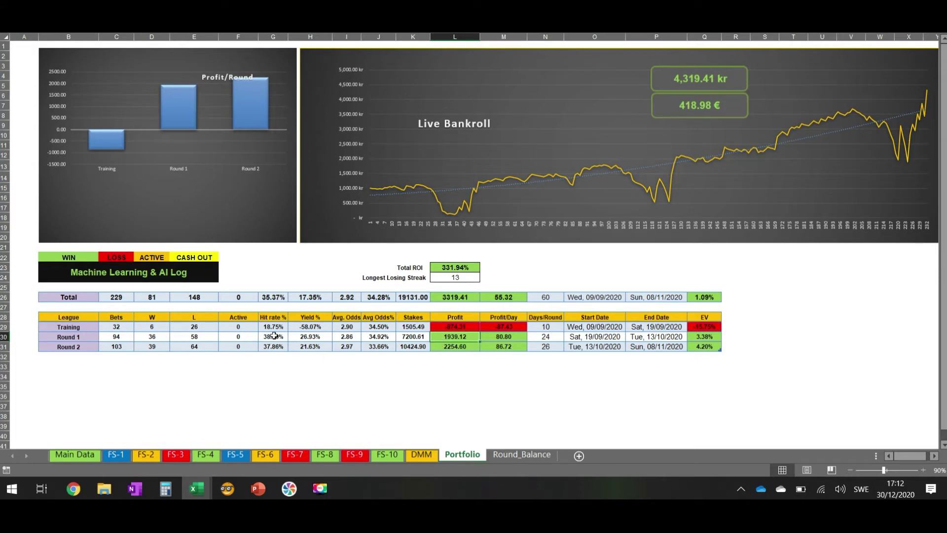
left_click(81, 338)
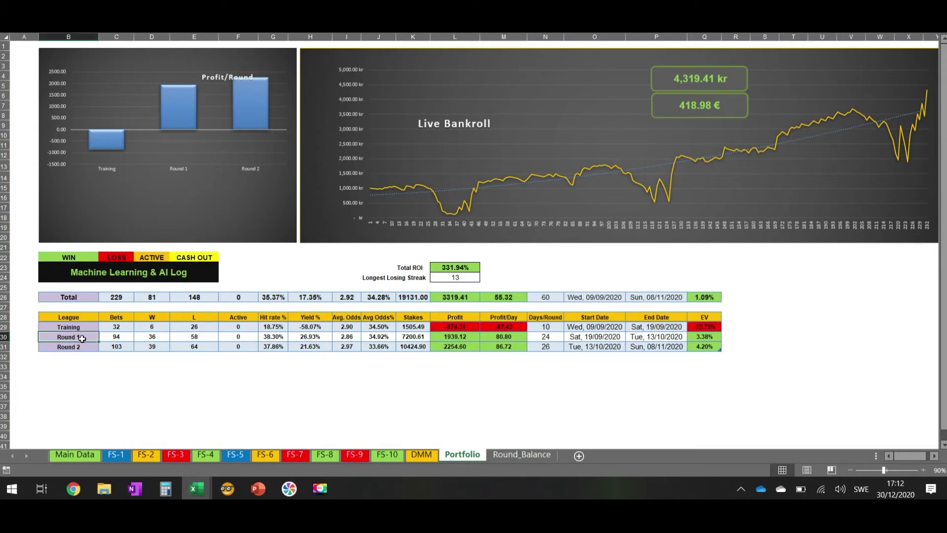
left_click(94, 348)
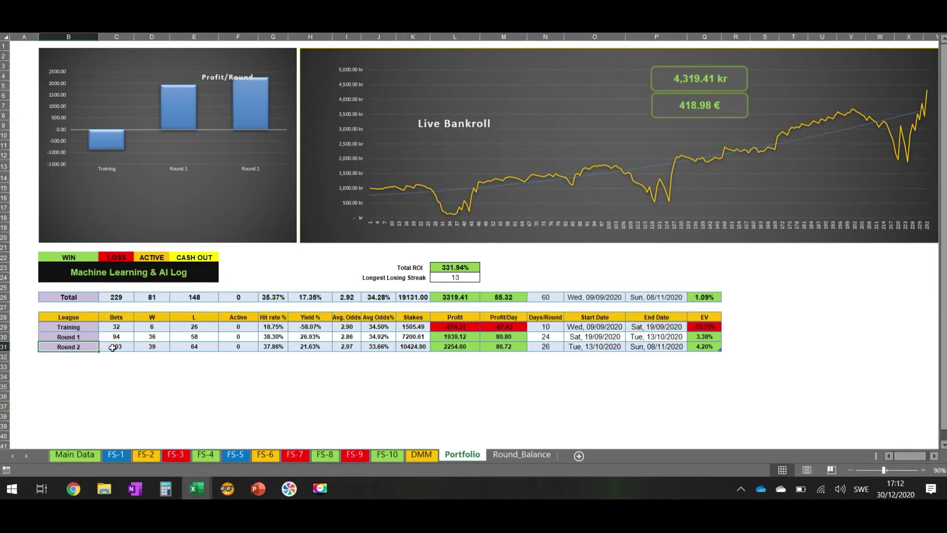
left_click(113, 347)
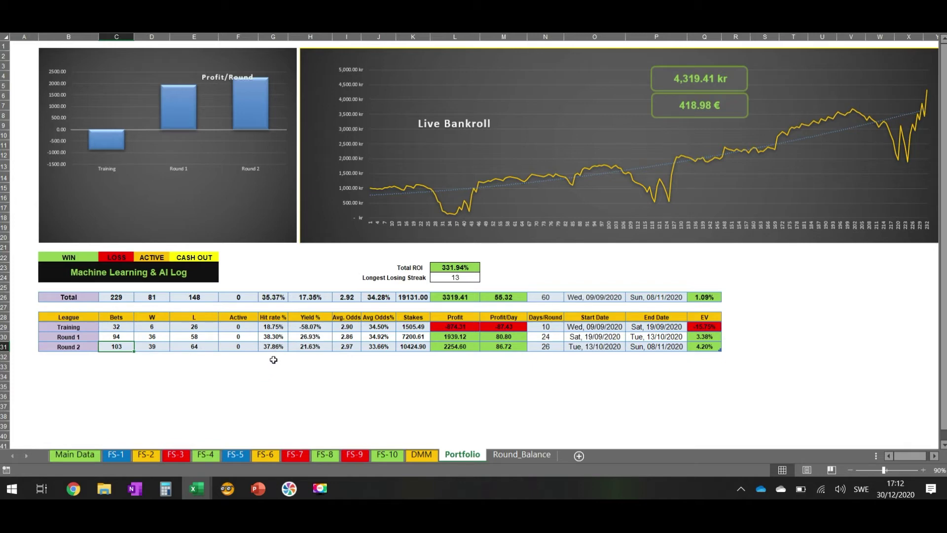
left_click(550, 347)
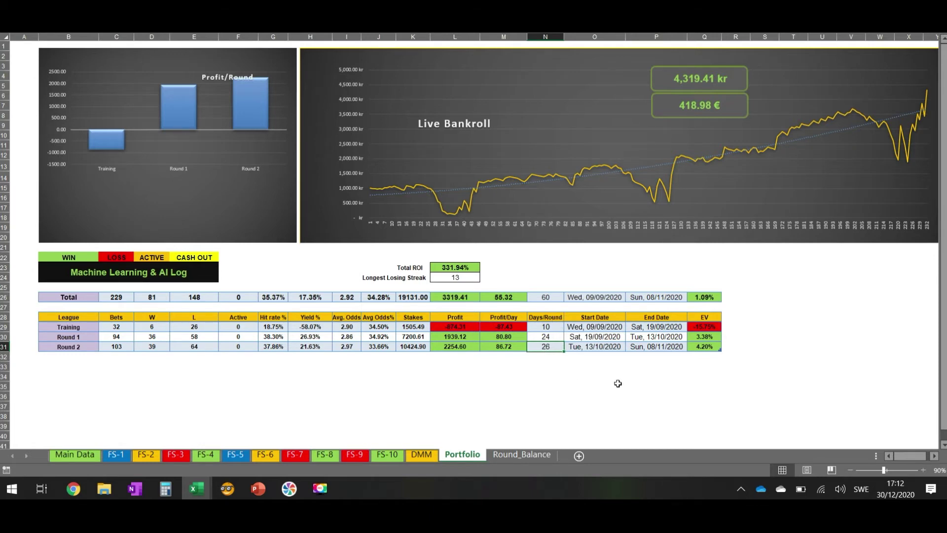
left_click(708, 337)
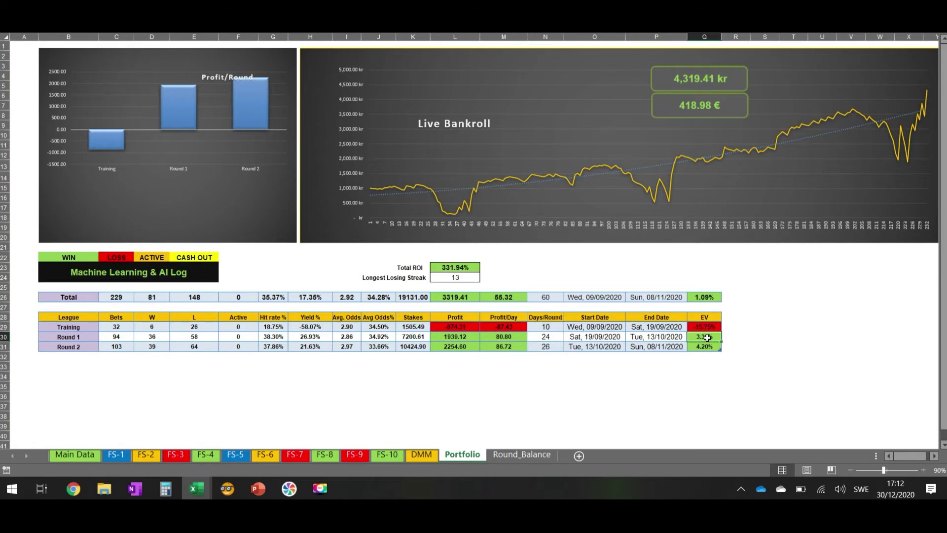
left_click_drag(708, 337, 707, 344)
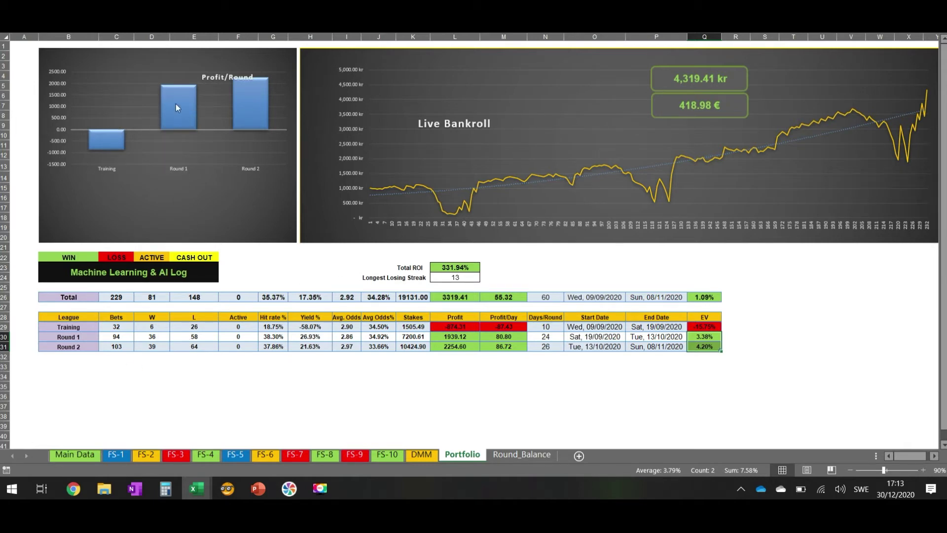
On FS-10, enter 1.7 as both first-row odds for a 2.89 combined odd.
key("ctrl+Page_Up")
key("ctrl+Page_Up")
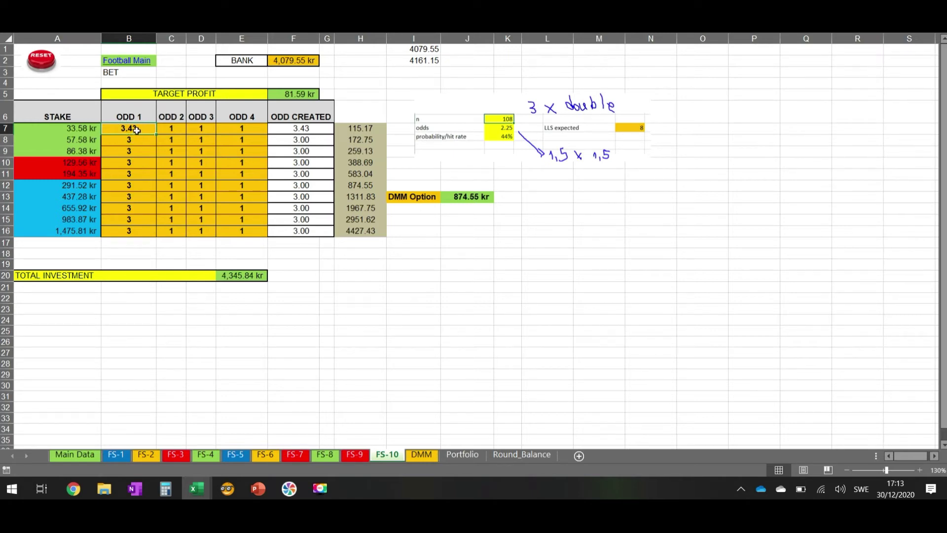
type("1")
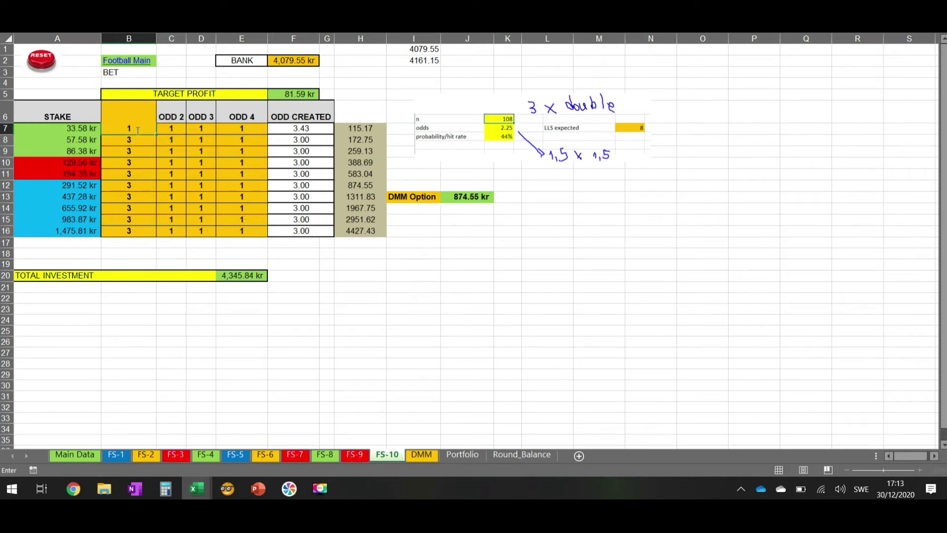
type(".7")
key("Tab")
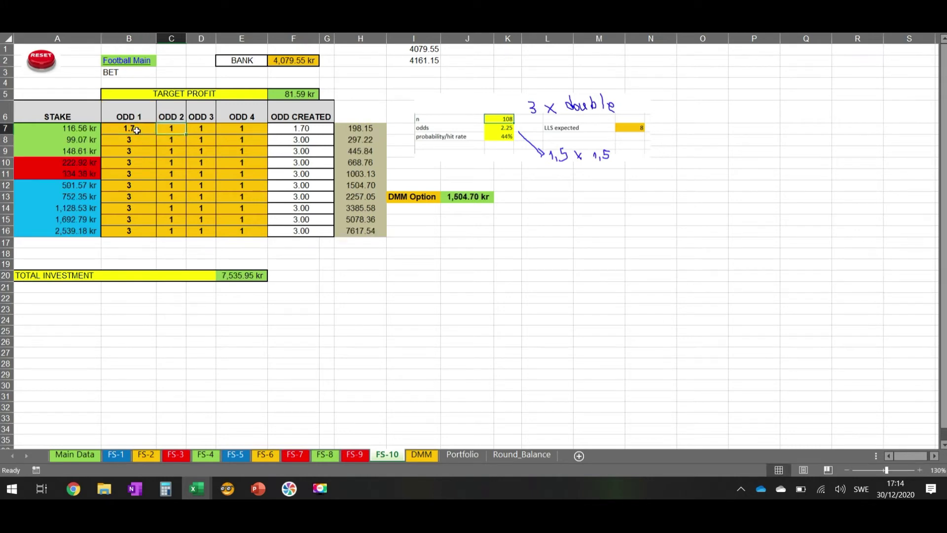
type("1")
key("Return")
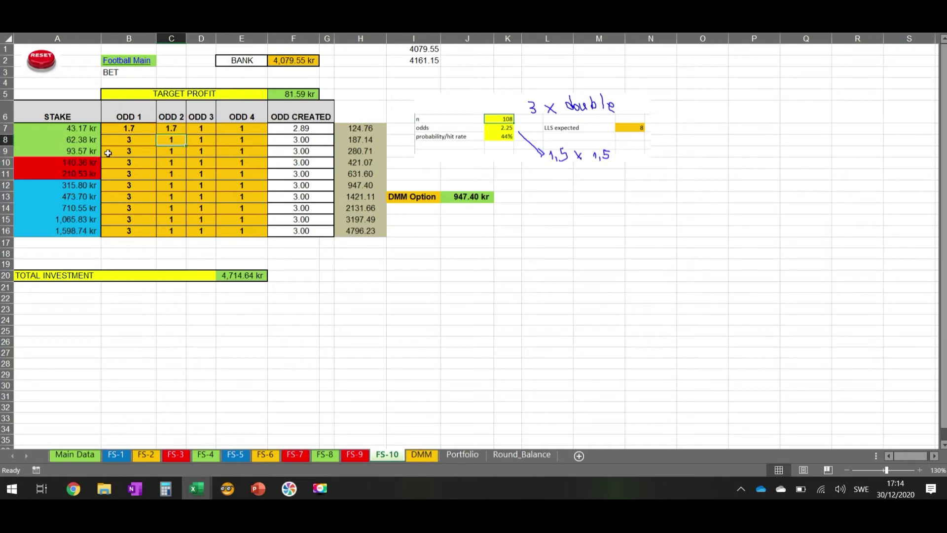
left_click(121, 131)
left_click(170, 127)
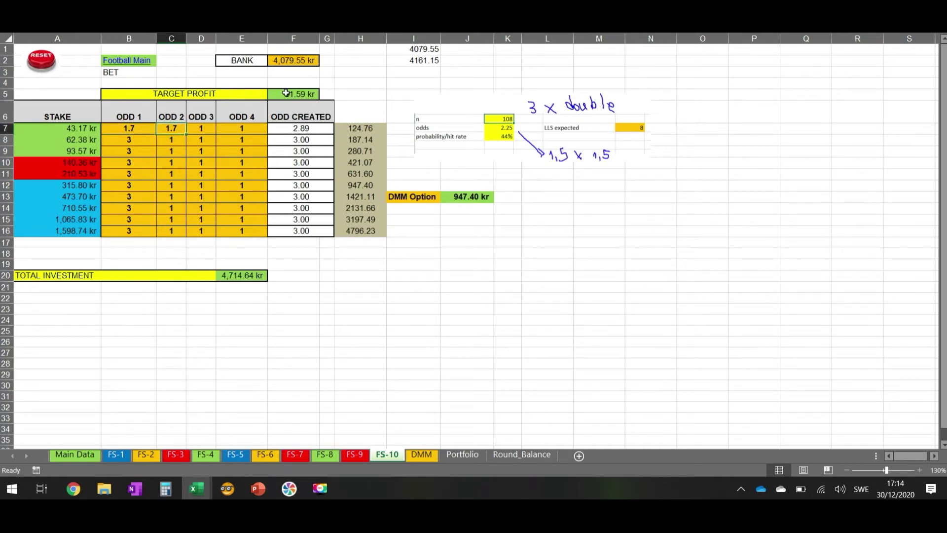
Enter 100 kr as the FS-10 bank in F2 and check the 2.00 kr target profit in F5.
left_click(296, 59)
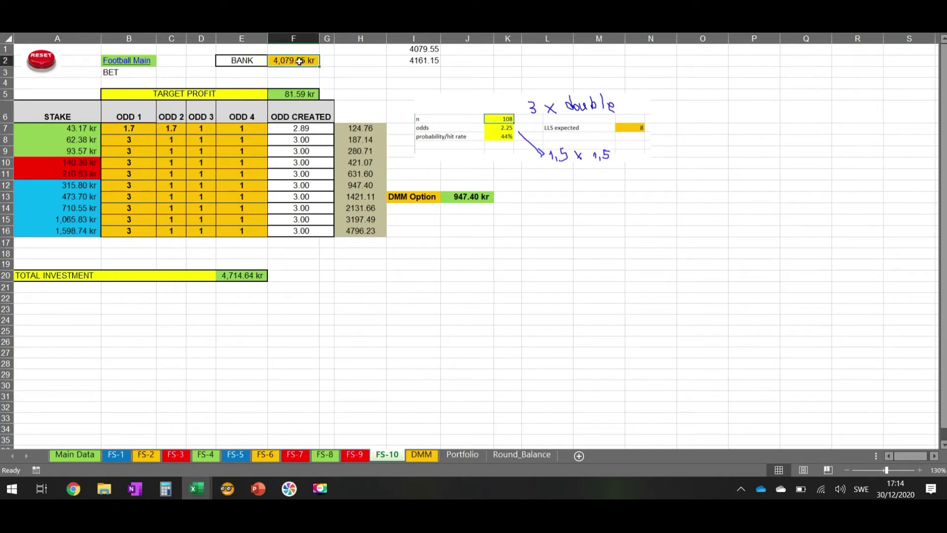
type("1000")
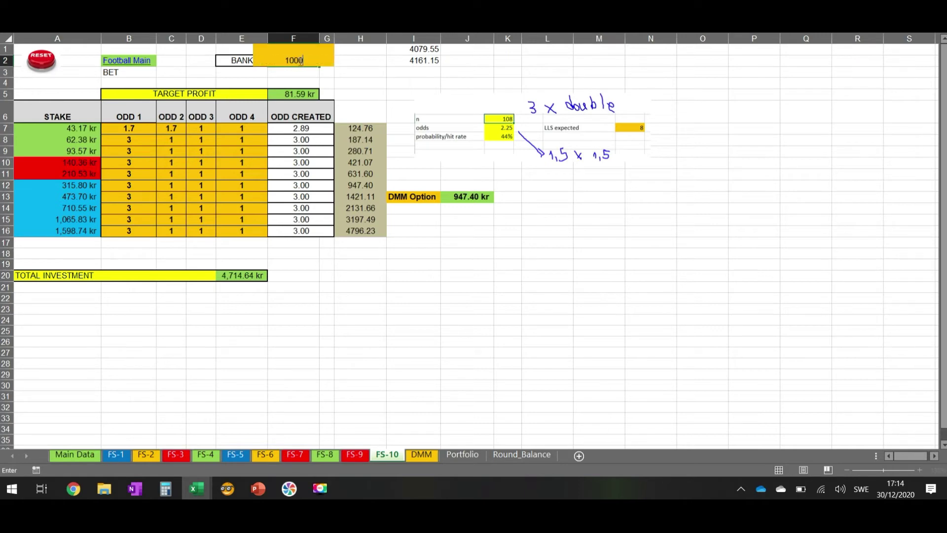
key("BackSpace")
key("Return")
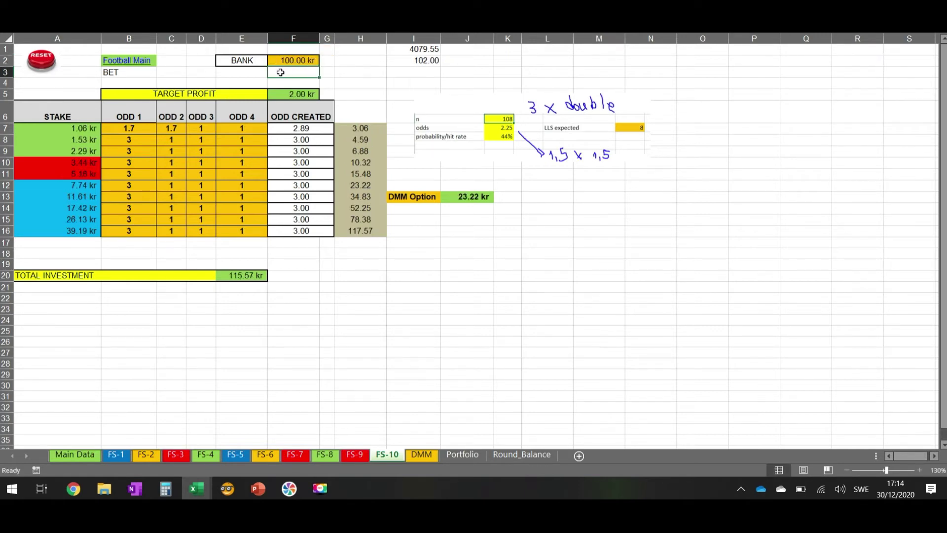
left_click(295, 94)
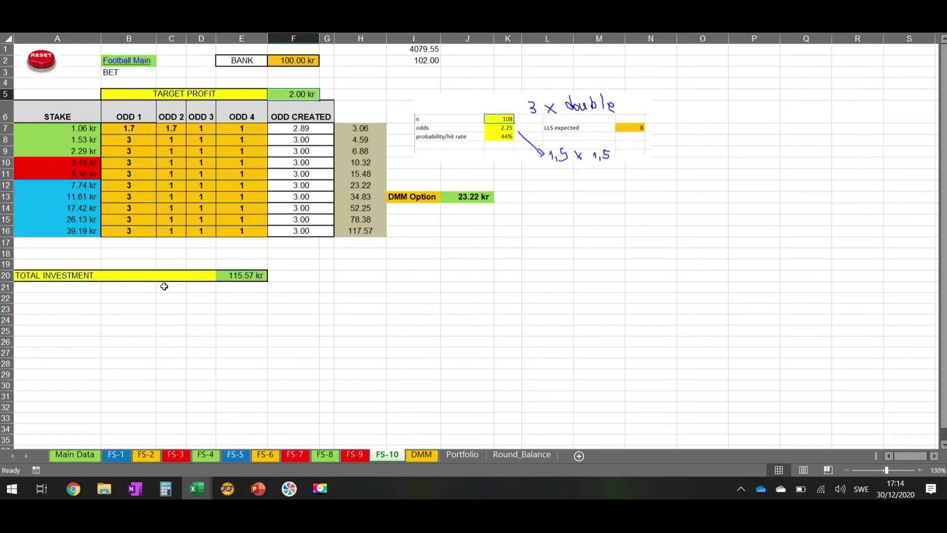
left_click(150, 128)
Enter odds 1.6 and 2 in the second row's B8 and C8.
left_click(166, 129)
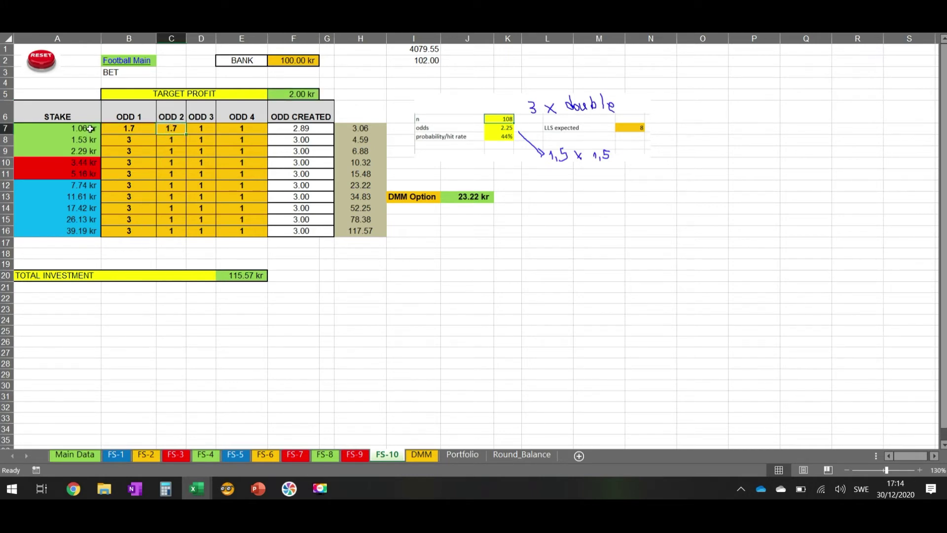
left_click(90, 129)
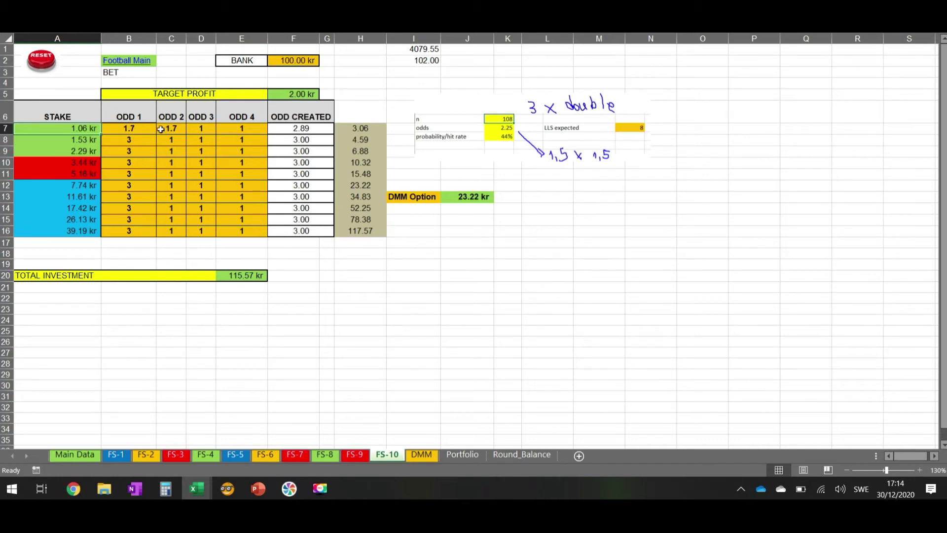
left_click(138, 140)
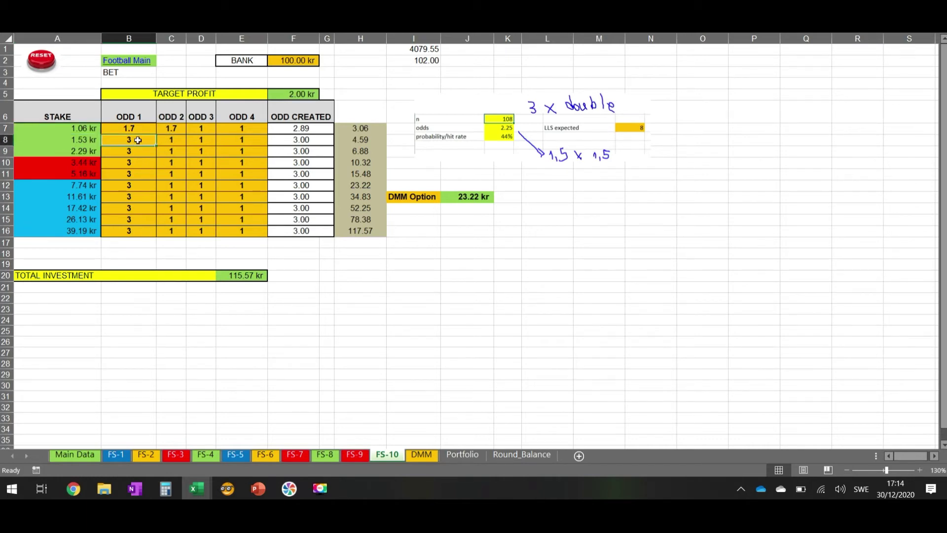
type("1.6")
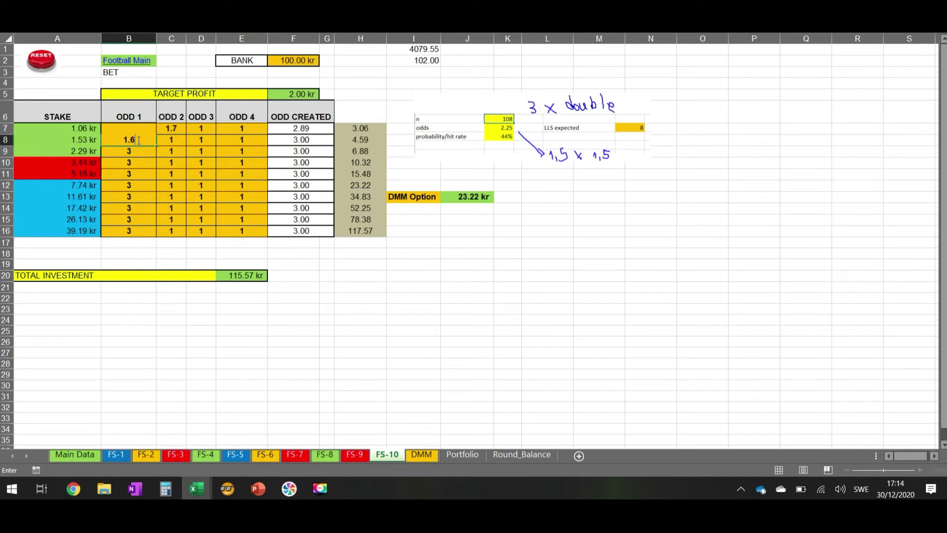
key("Tab")
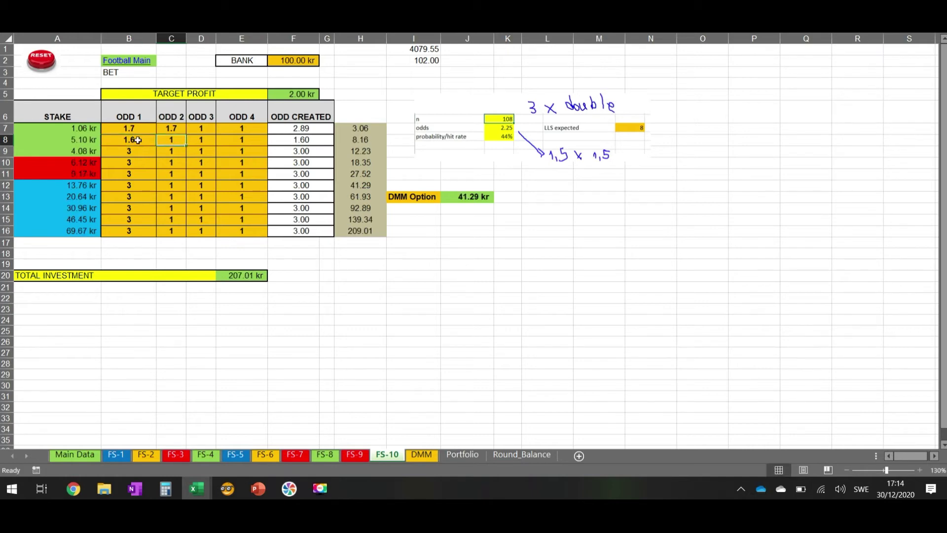
type("2")
key("Return")
Inspect the second row's odds, A8 stake and 3.20 combined odd in F8.
left_click(137, 141)
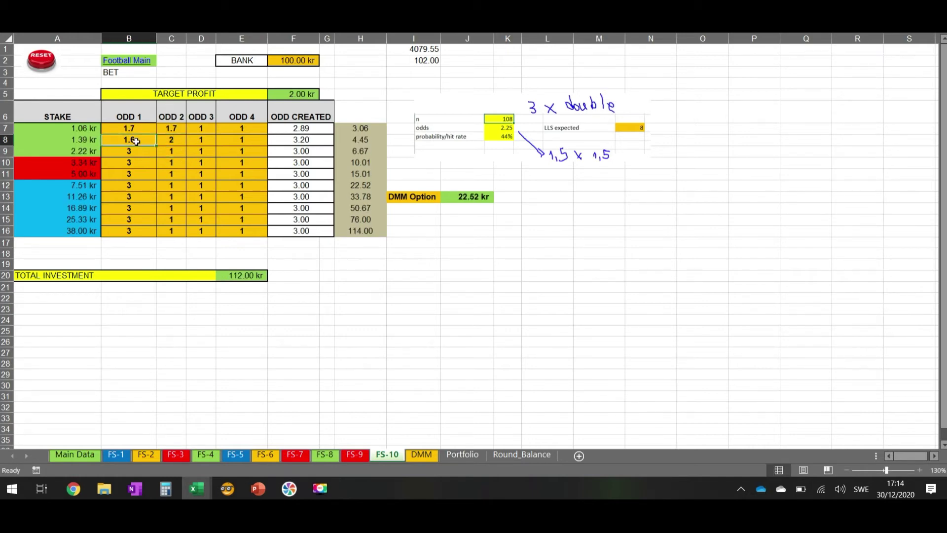
left_click(168, 139)
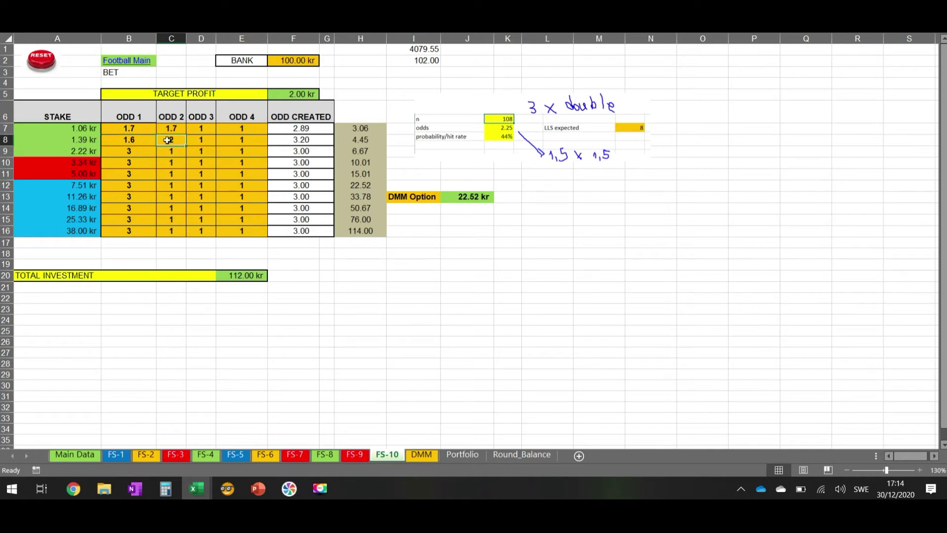
left_click(87, 140)
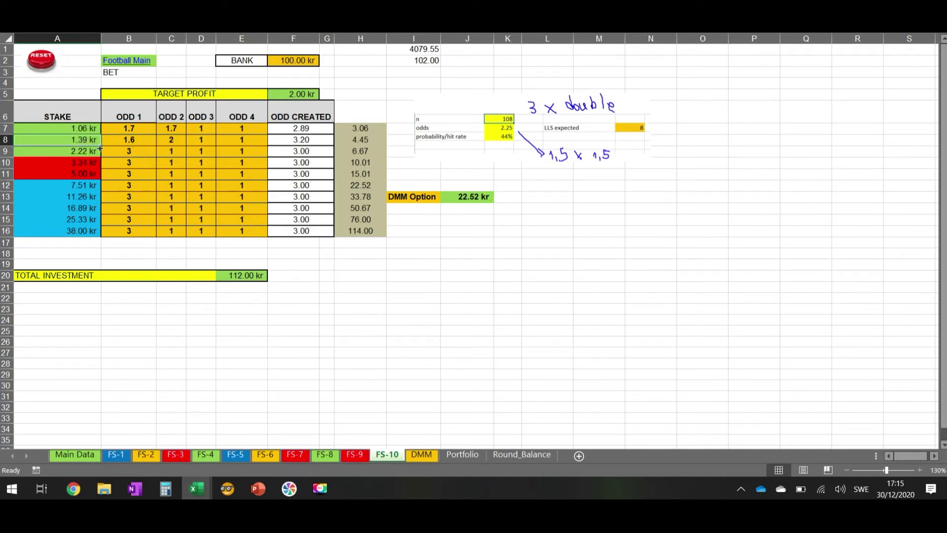
left_click_drag(115, 141, 169, 140)
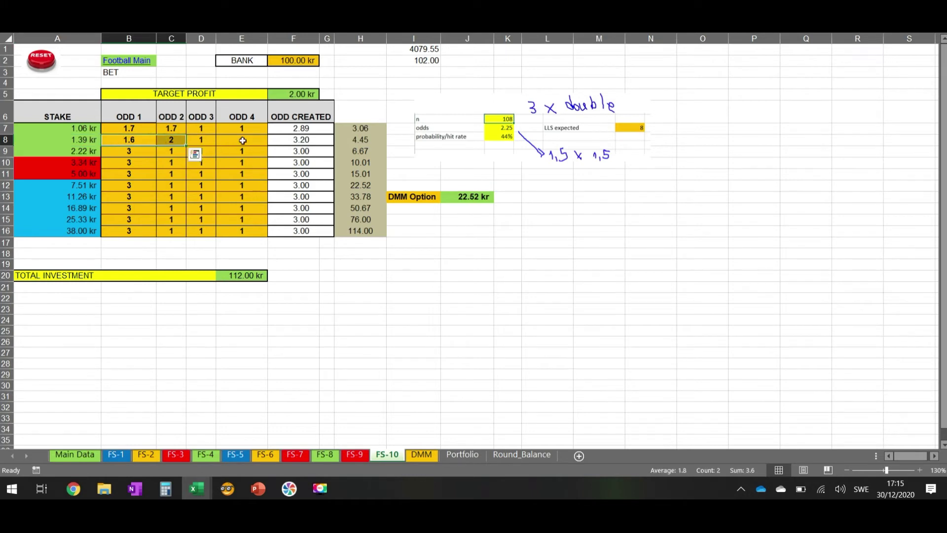
left_click(299, 139)
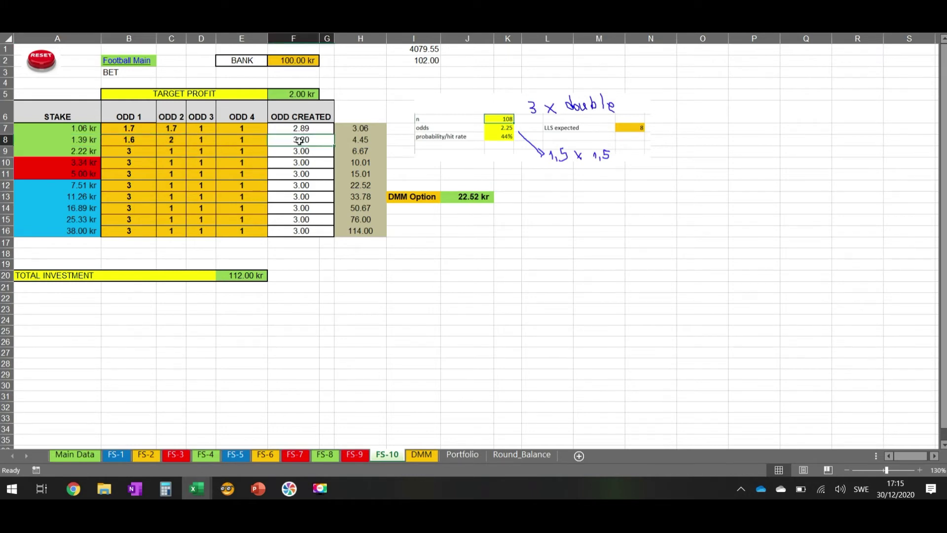
left_click(154, 139)
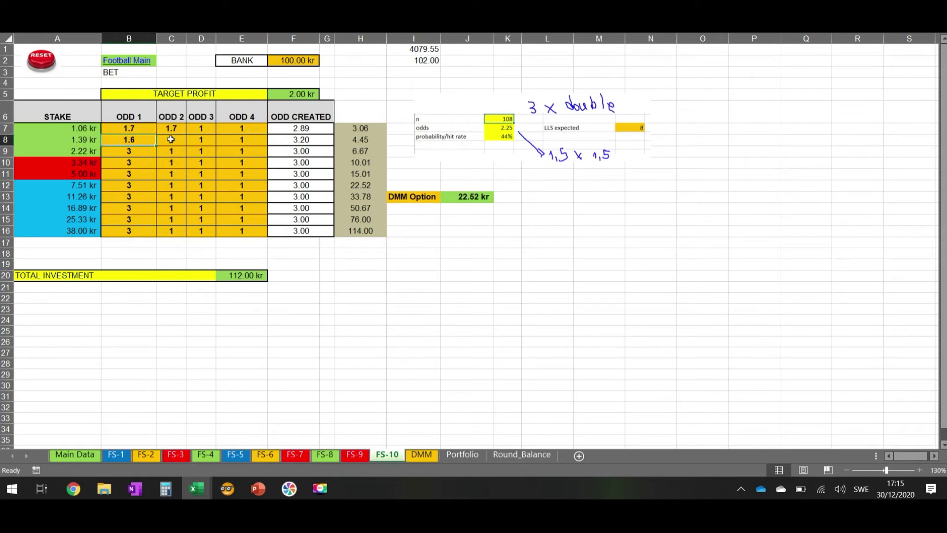
left_click(173, 139)
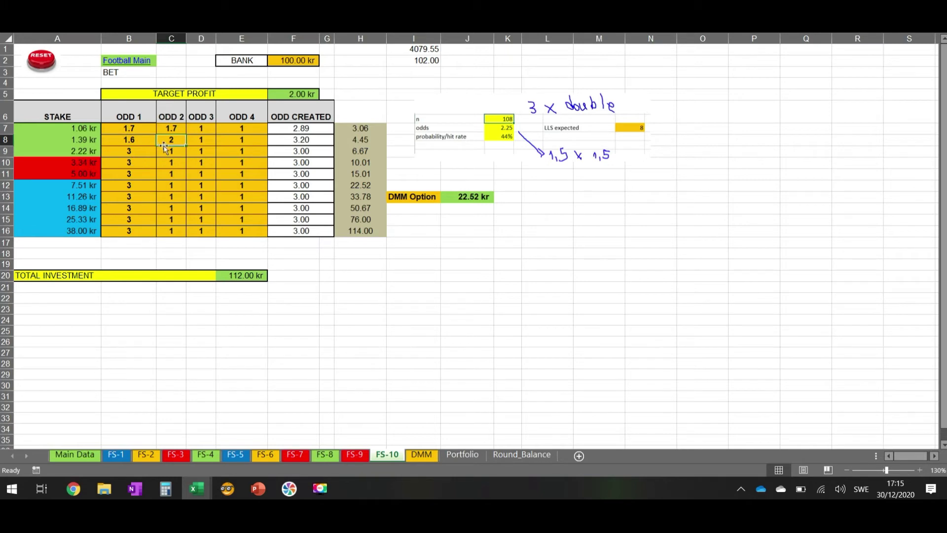
left_click(306, 142)
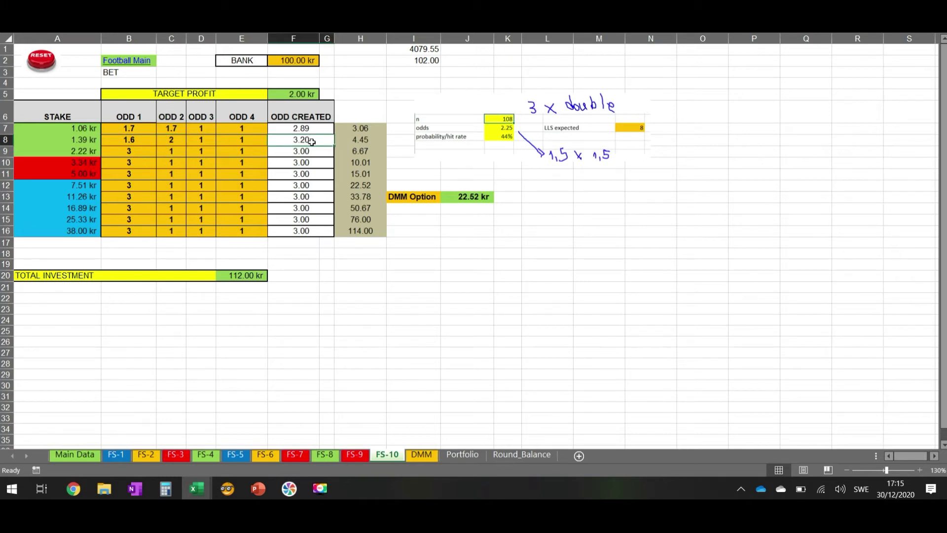
left_click(91, 140)
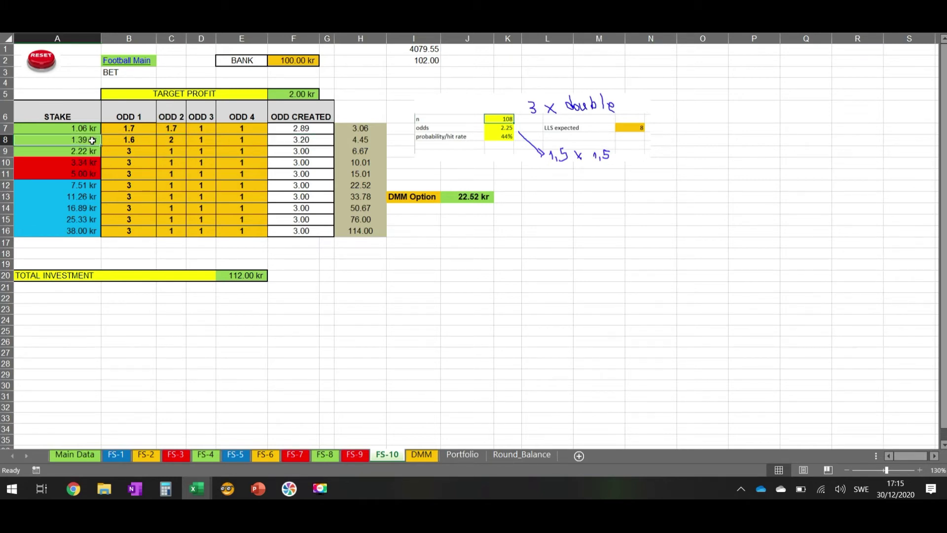
left_click(287, 141)
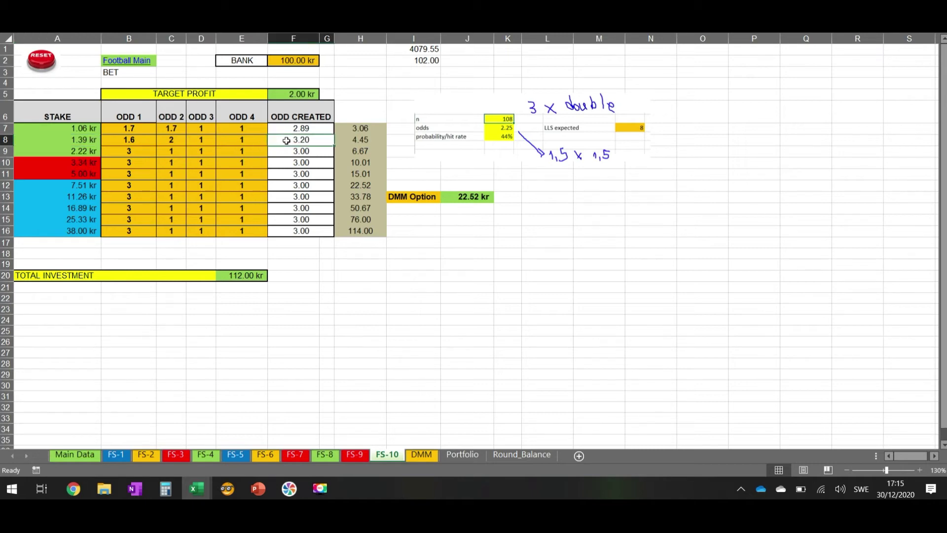
Compare the first two stakes' sum with the H8 return and F5 target profit.
left_click_drag(93, 130, 89, 143)
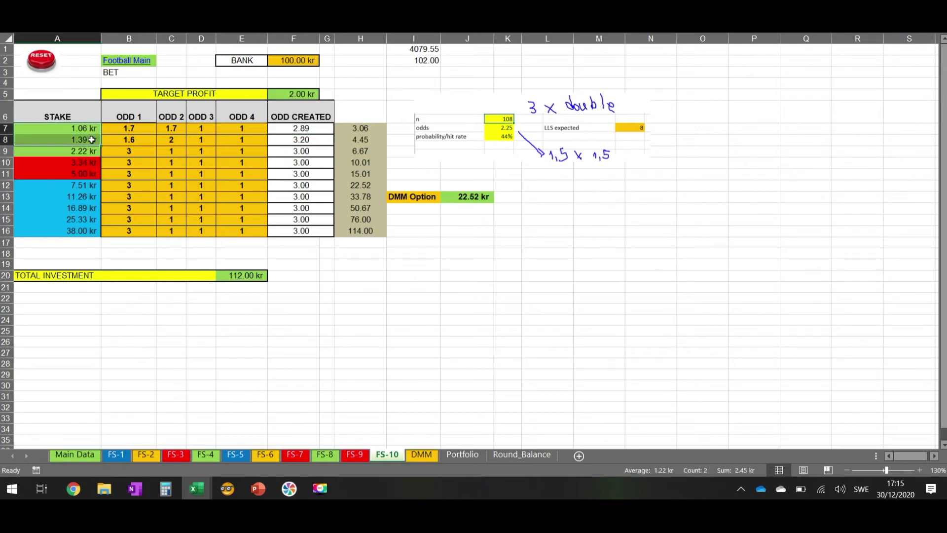
left_click(371, 143)
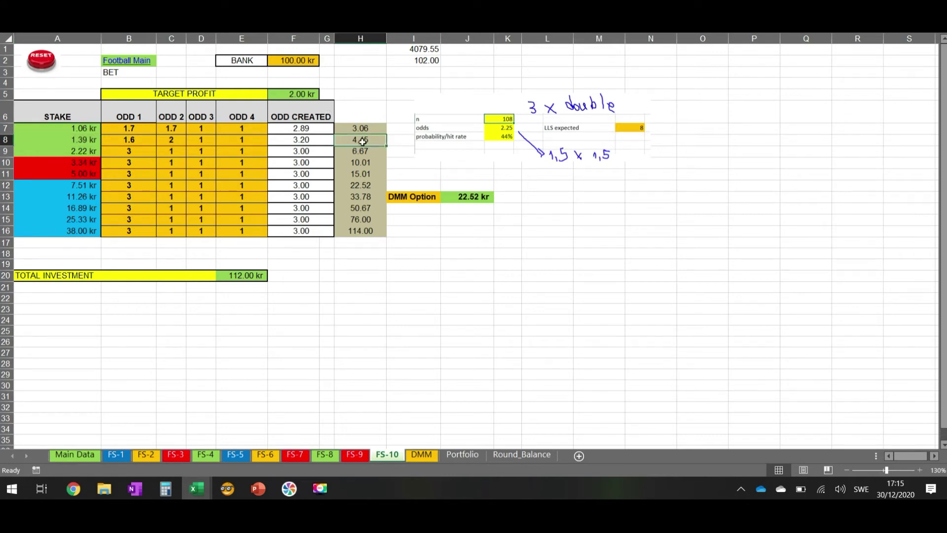
left_click(300, 94)
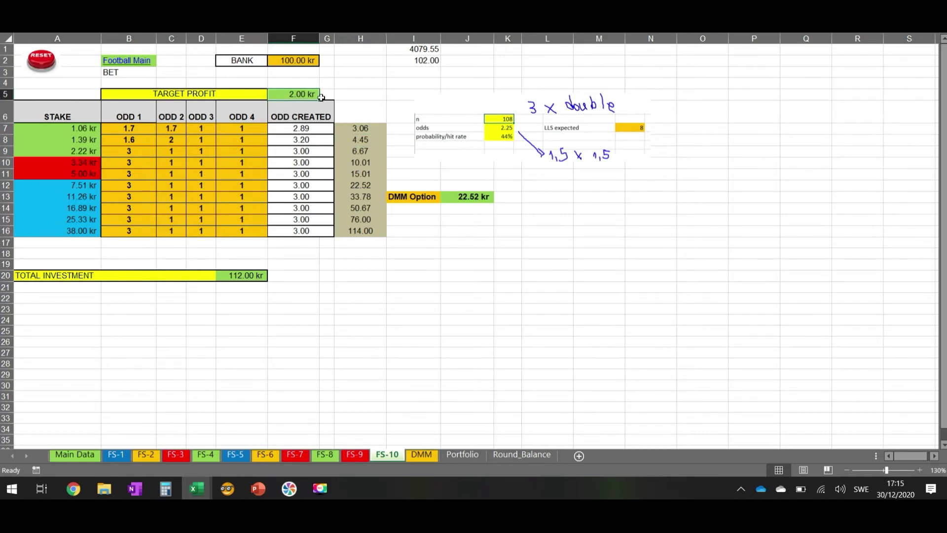
left_click(366, 141)
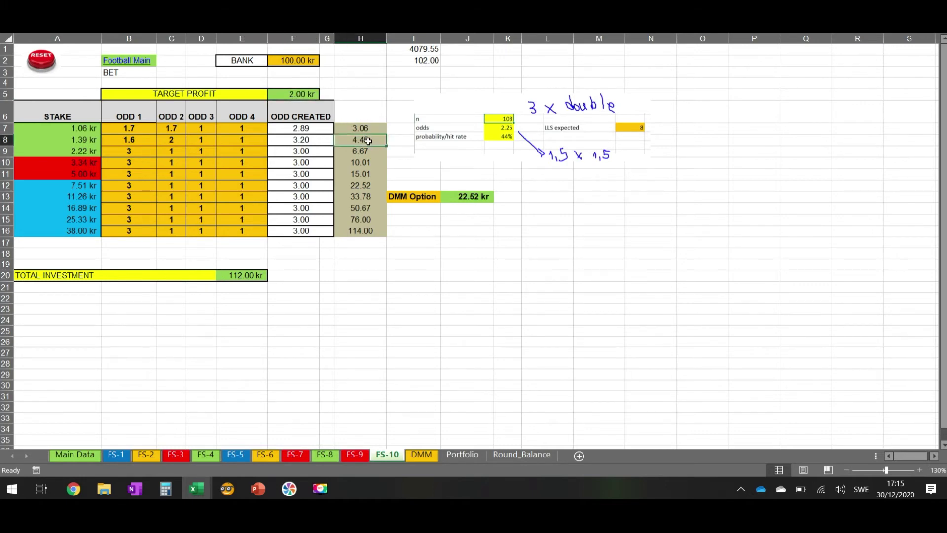
left_click_drag(85, 132, 83, 143)
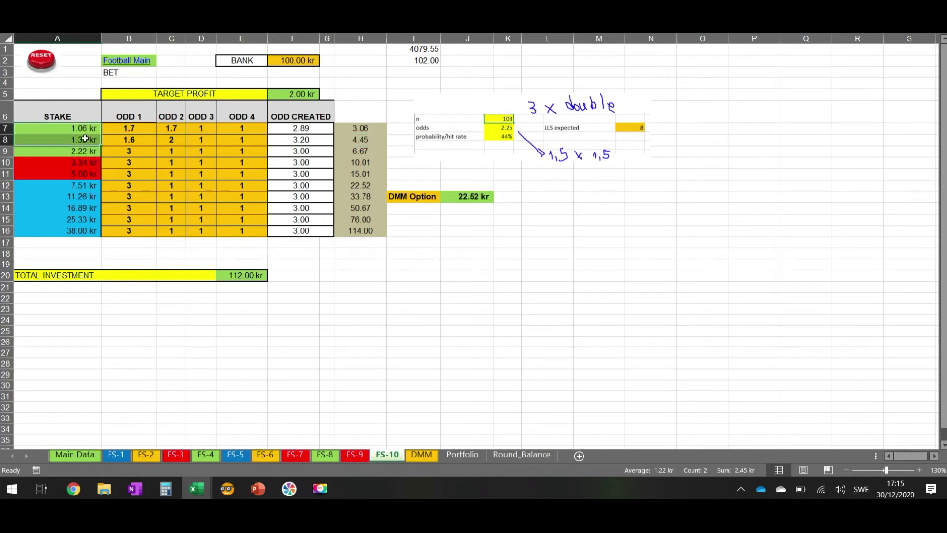
left_click(286, 91)
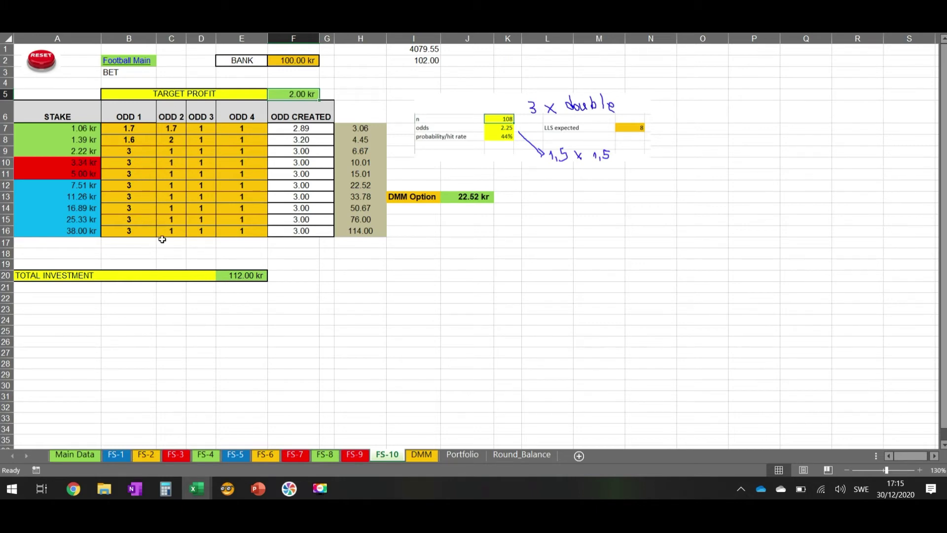
left_click_drag(142, 128, 167, 231)
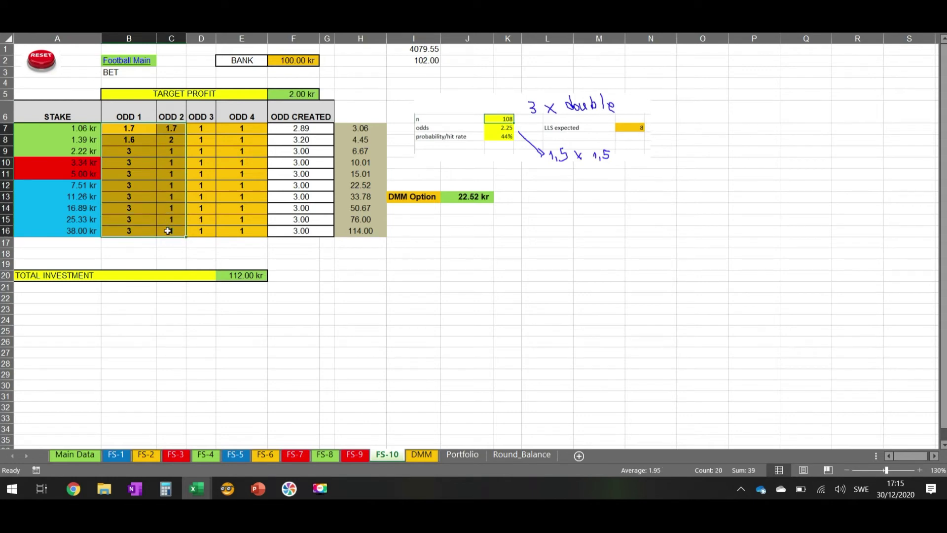
left_click_drag(147, 232, 168, 231)
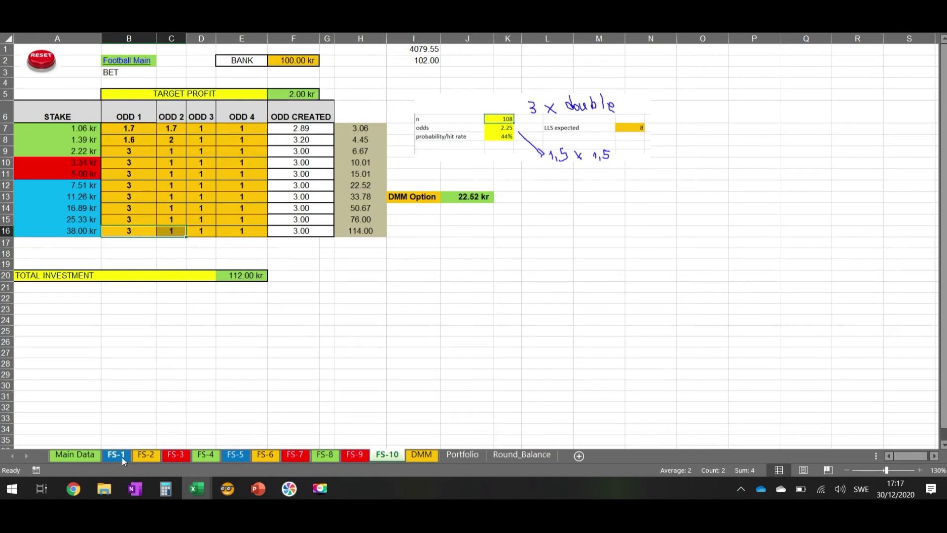
left_click(94, 456)
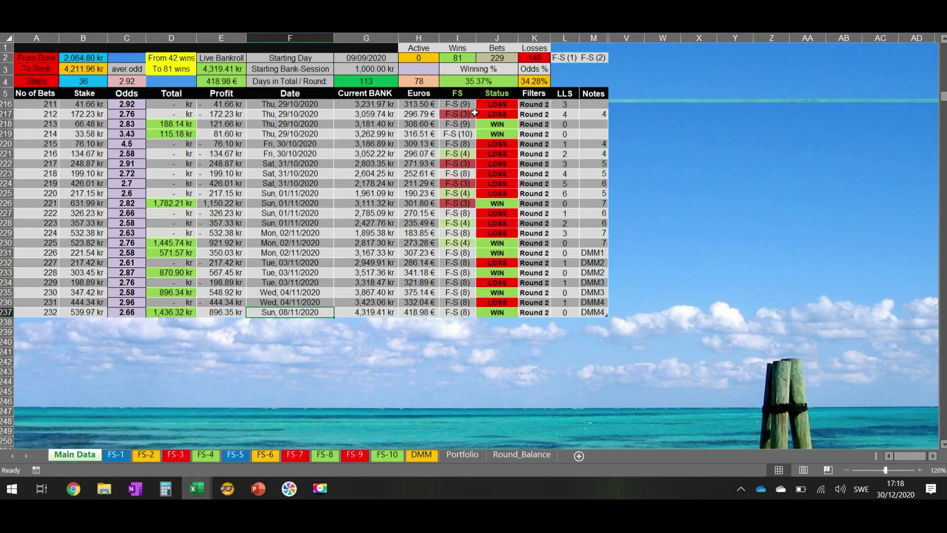
Change bet 228's strategy in the Main Data log to F-S (6).
left_click(453, 224)
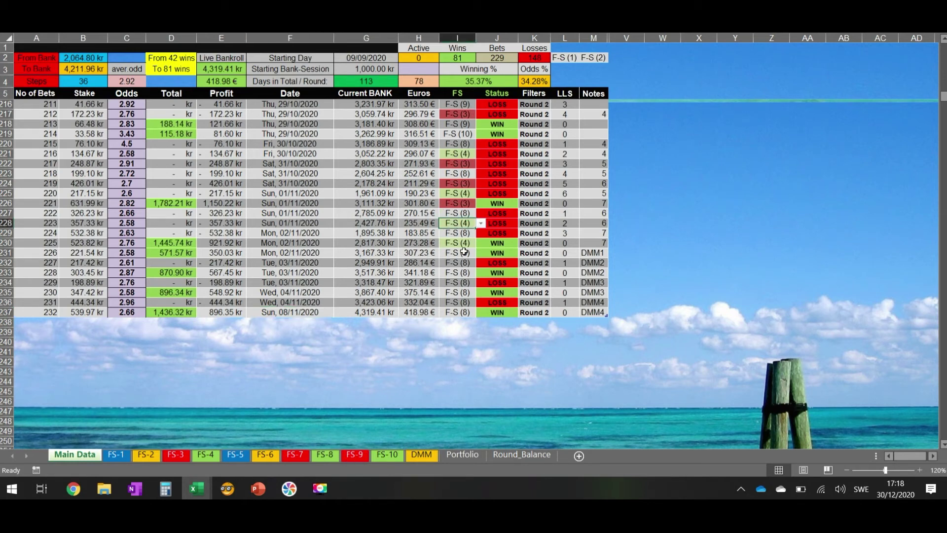
left_click(465, 251)
left_click(457, 291)
left_click(459, 273)
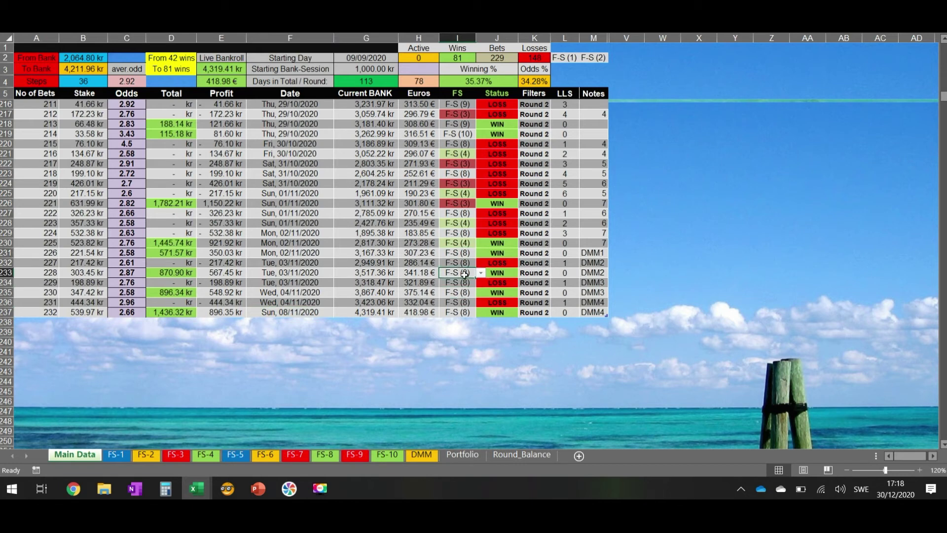
left_click(481, 273)
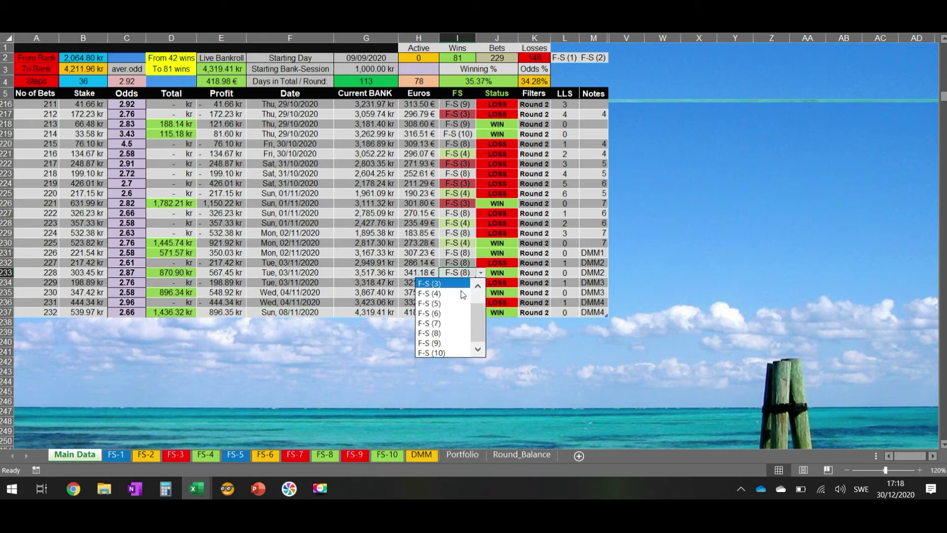
left_click(444, 313)
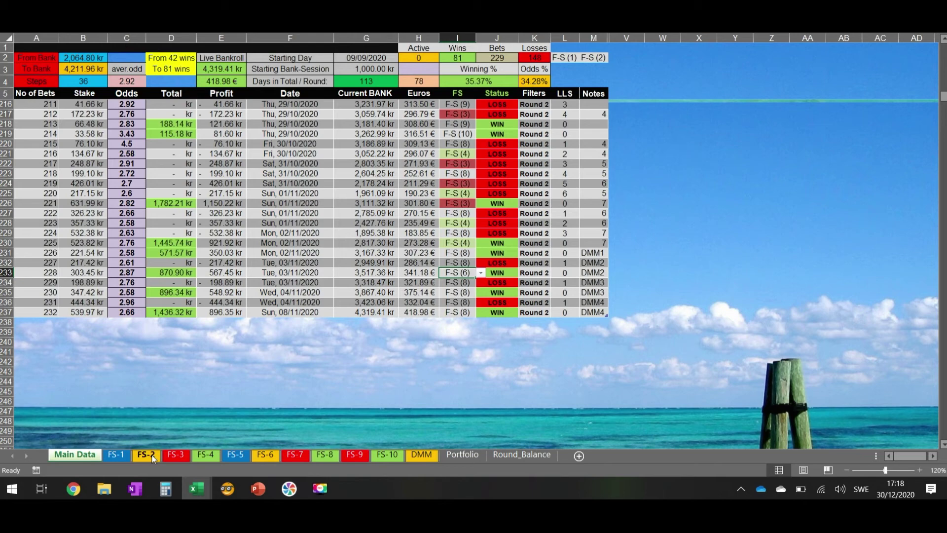
Glance at the FS-1, FS-2 and FS-3 sheets, then return to Main Data.
left_click(117, 456)
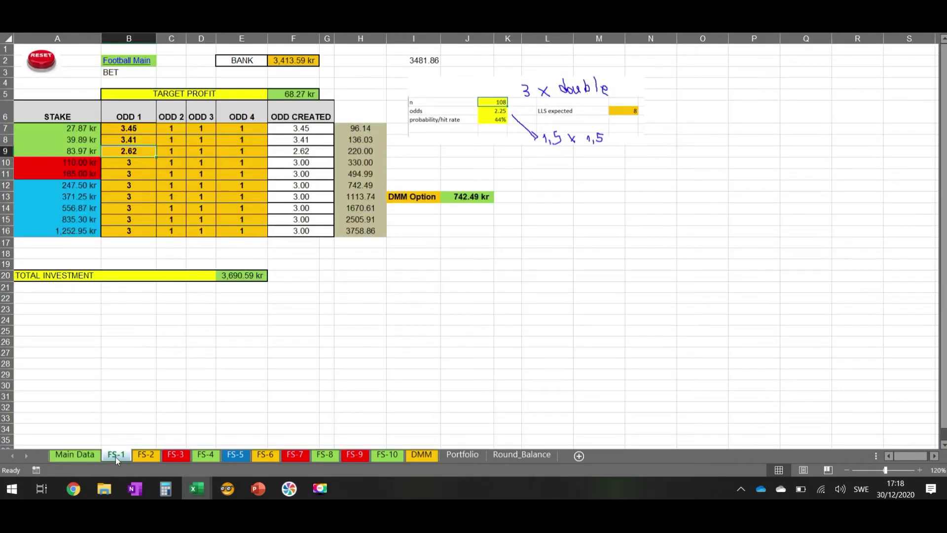
left_click(145, 459)
left_click(170, 458)
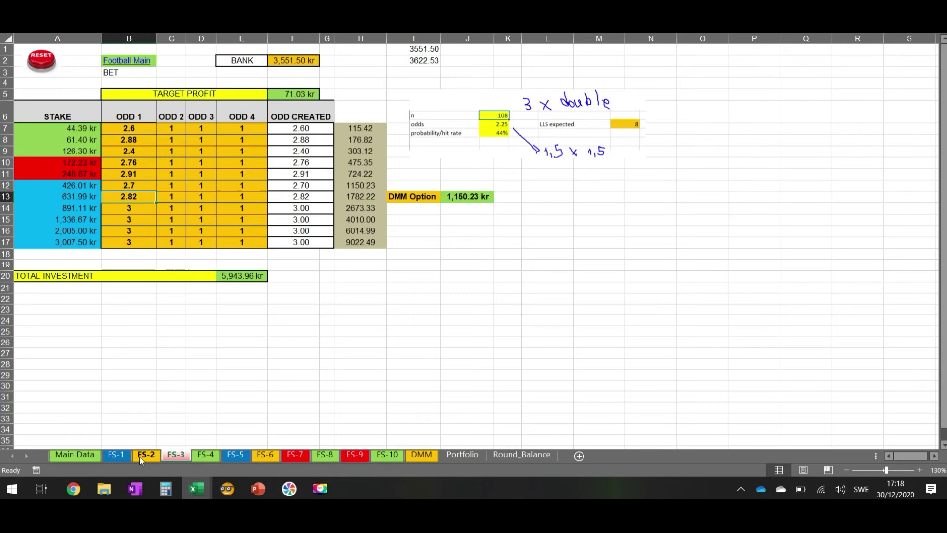
left_click(96, 456)
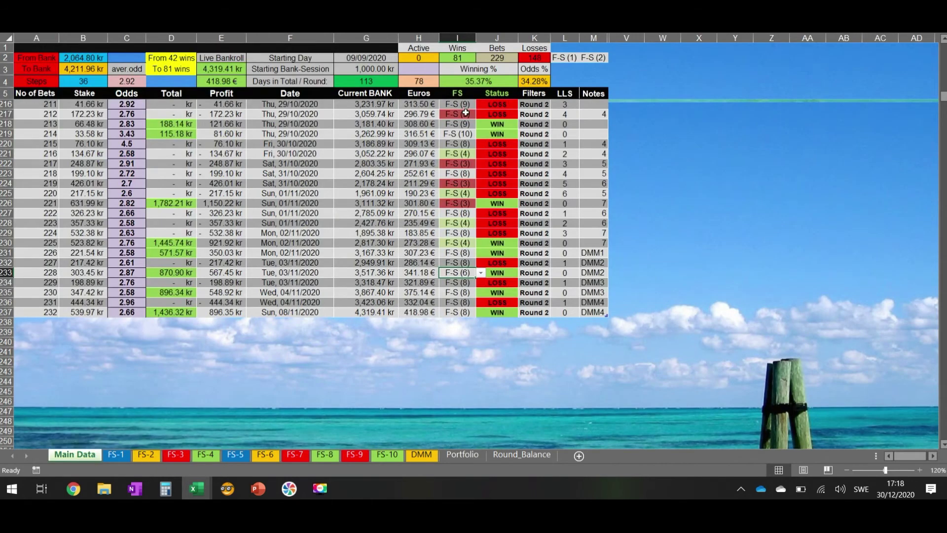
Select the strategy entries for bets 212–230 (I217:I235), then open the FS-1 sheet.
left_click_drag(465, 114, 447, 293)
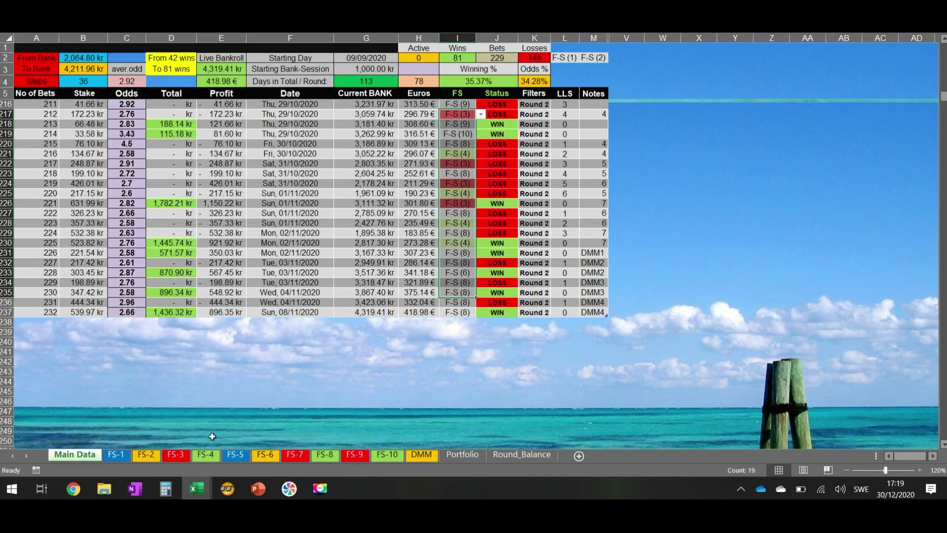
left_click(118, 455)
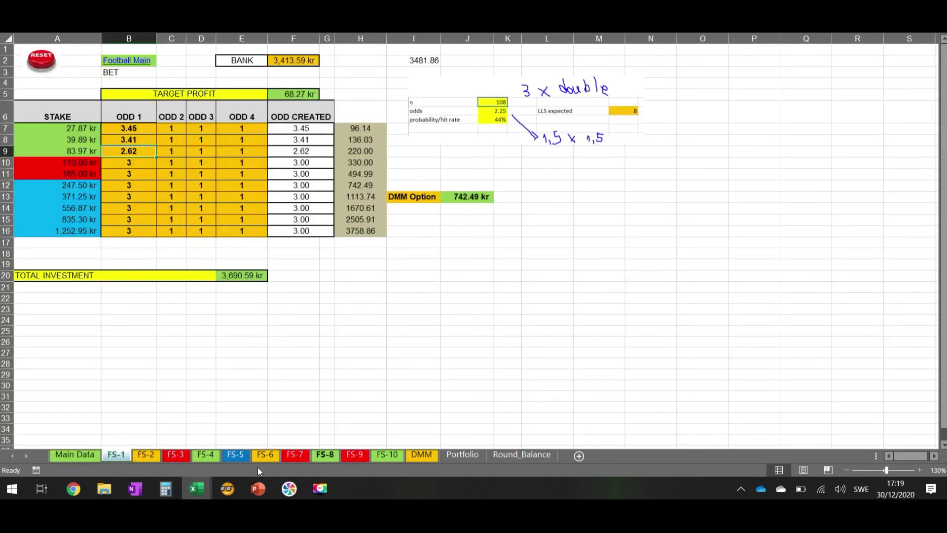
Flip through the FS-2 to FS-4 sheets to reach the Debt Management Mode sheet.
left_click(148, 457)
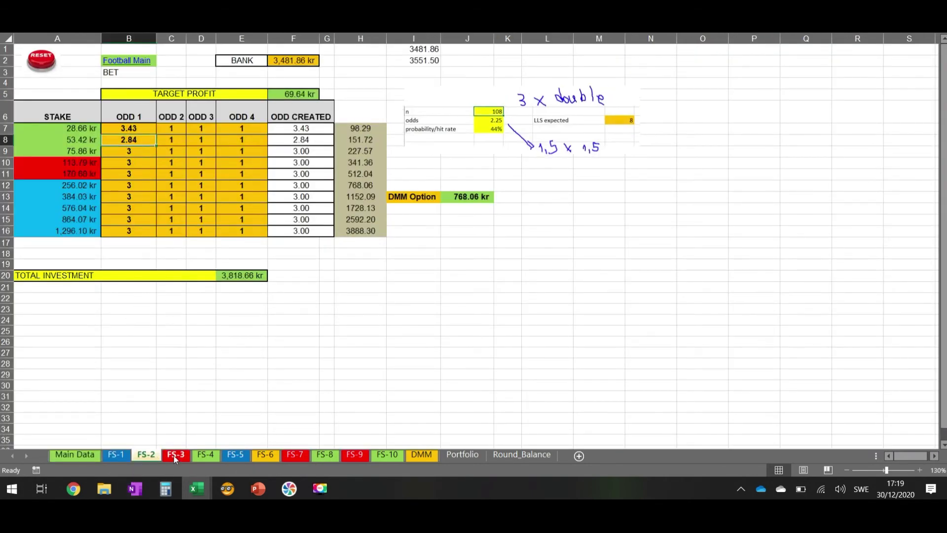
left_click(203, 454)
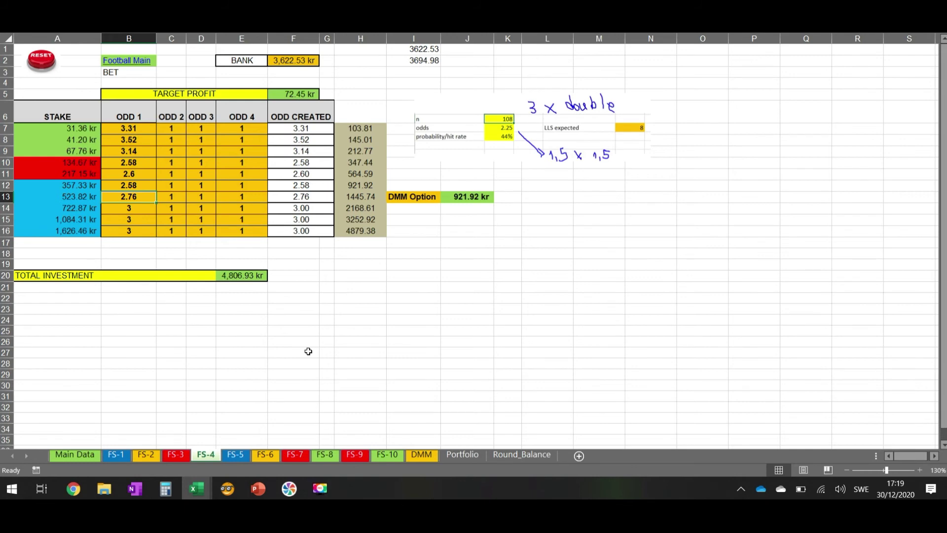
left_click(422, 455)
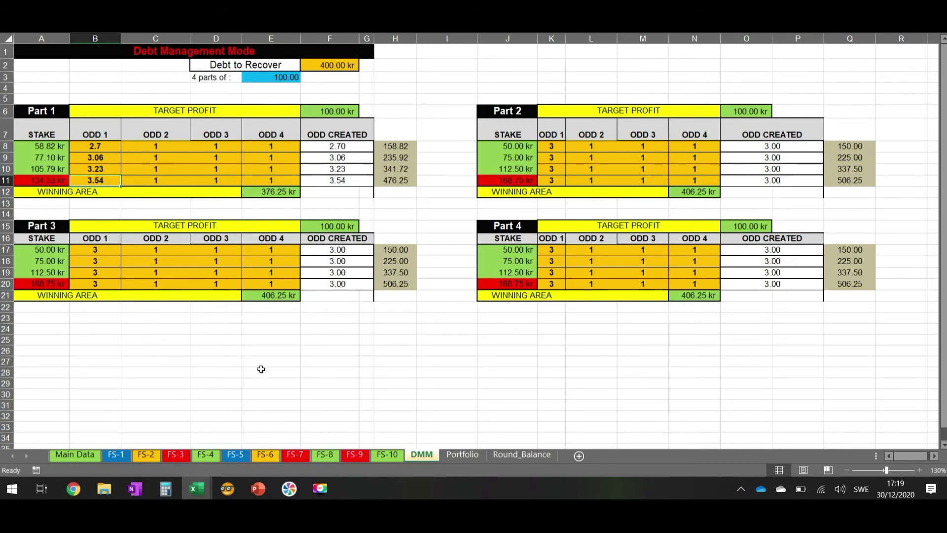
On FS-10, select the rows 7–11 odds, the rows 14–16 and 7–13 stakes, and the 22.52 kr DMM Option.
left_click(378, 458)
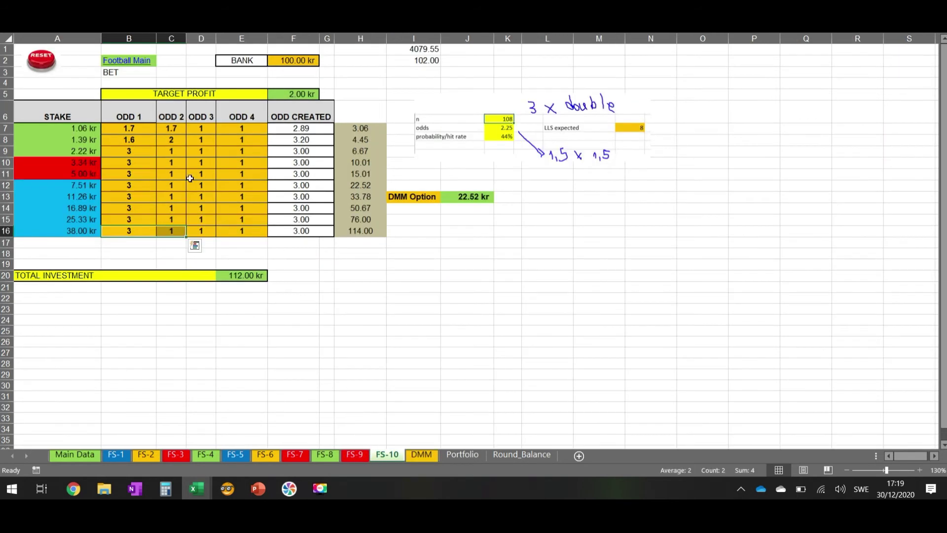
left_click_drag(134, 130, 132, 174)
key("ctrl+v")
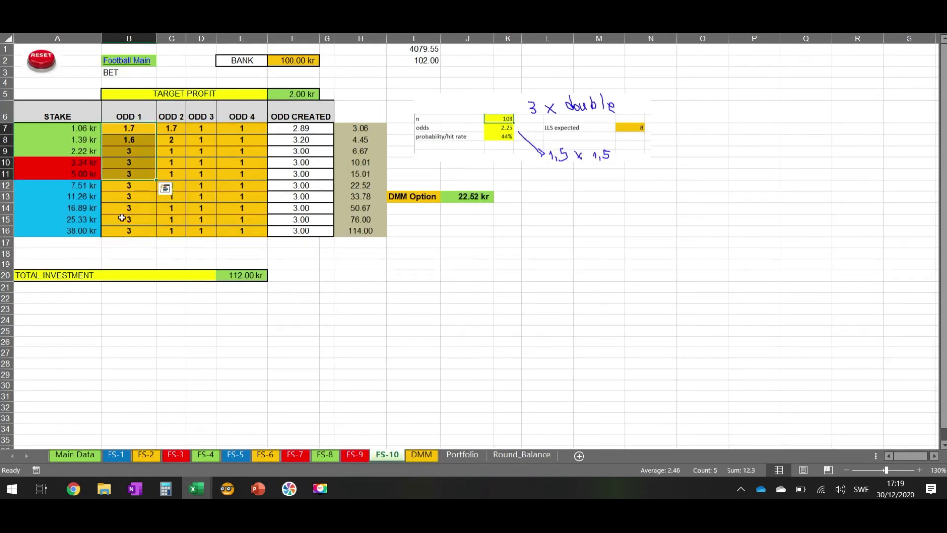
left_click(126, 210)
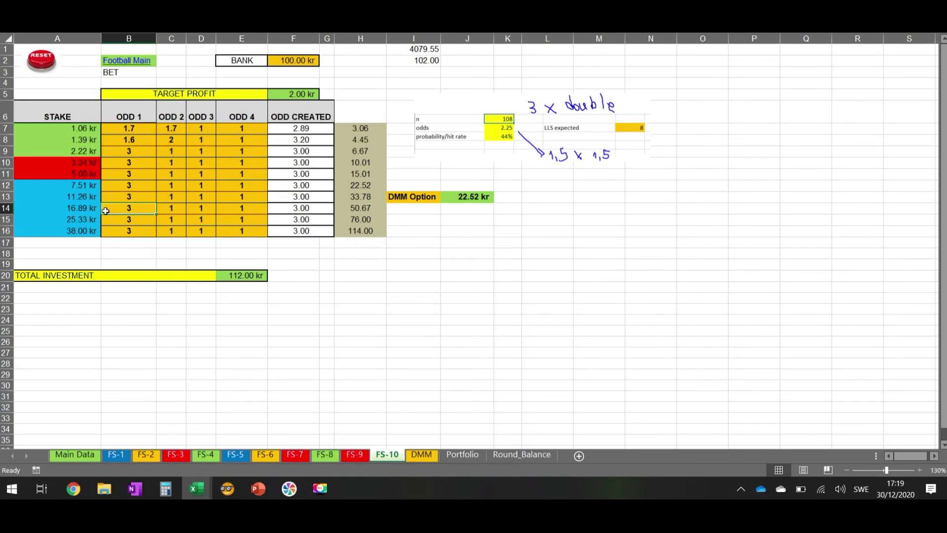
left_click_drag(89, 210, 86, 231)
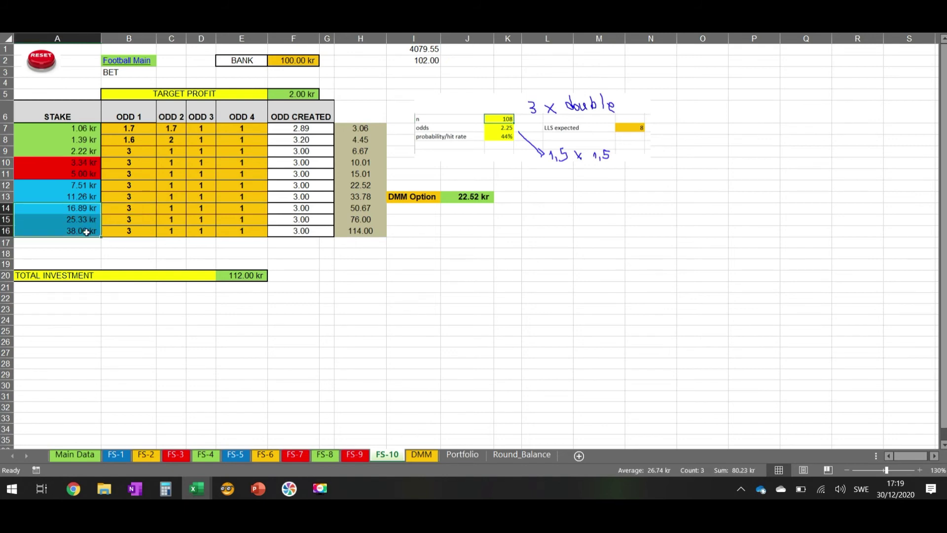
key("ctrl+v")
left_click_drag(90, 131, 85, 194)
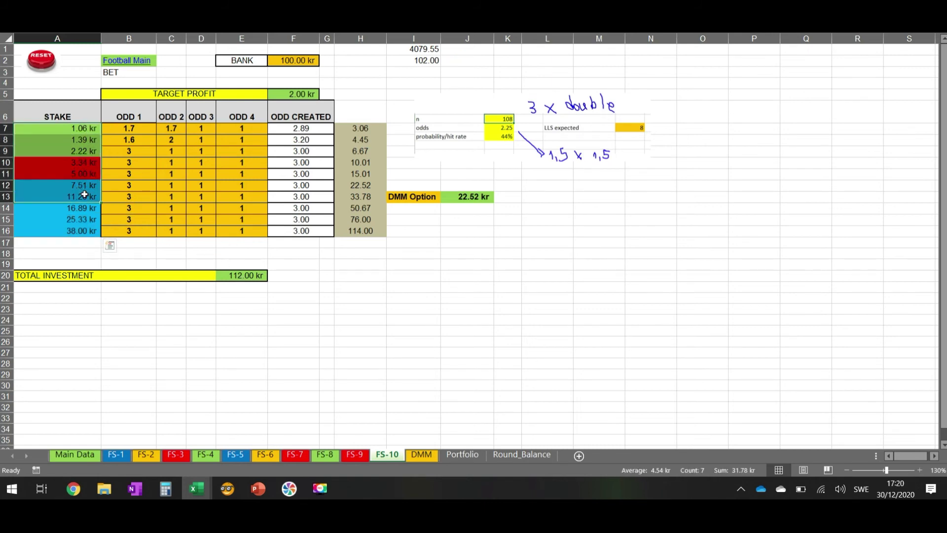
left_click(466, 197)
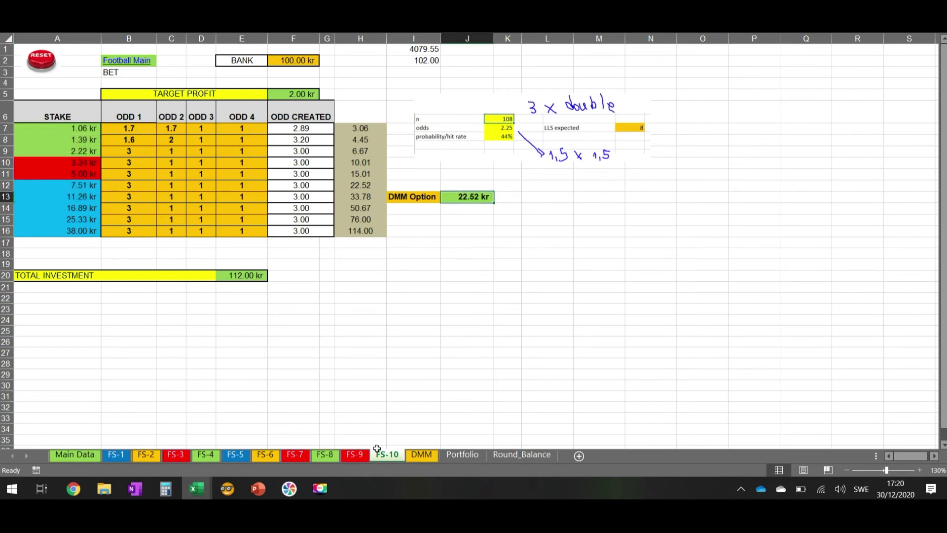
On the DMM sheet, select Part 1's row 8–9 odds and ODD 1 column, then Part 2's ODD 1 values.
left_click(421, 455)
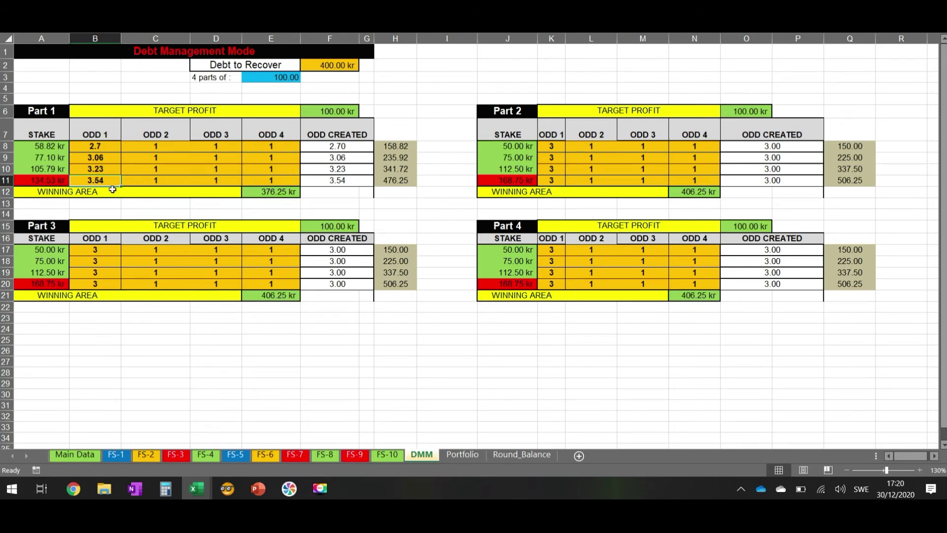
left_click_drag(96, 146, 234, 150)
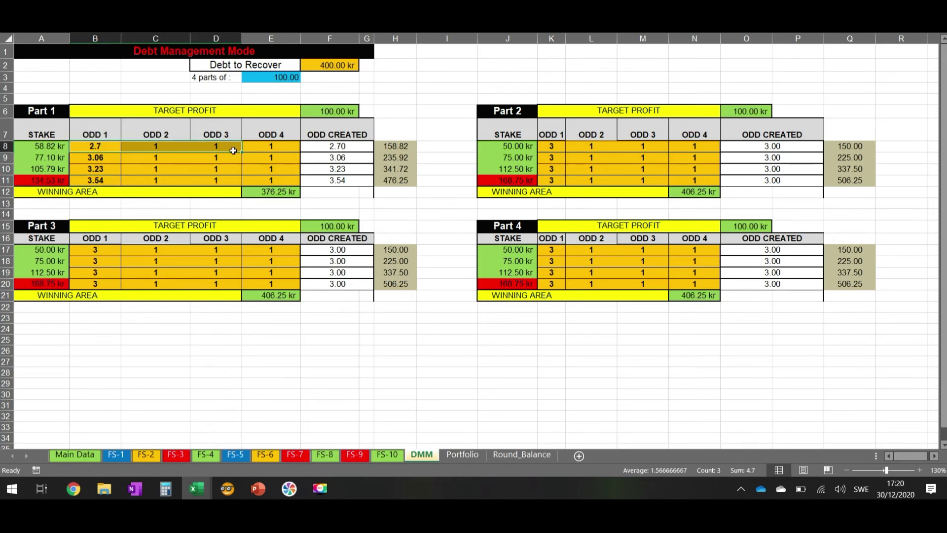
left_click_drag(103, 158, 267, 158)
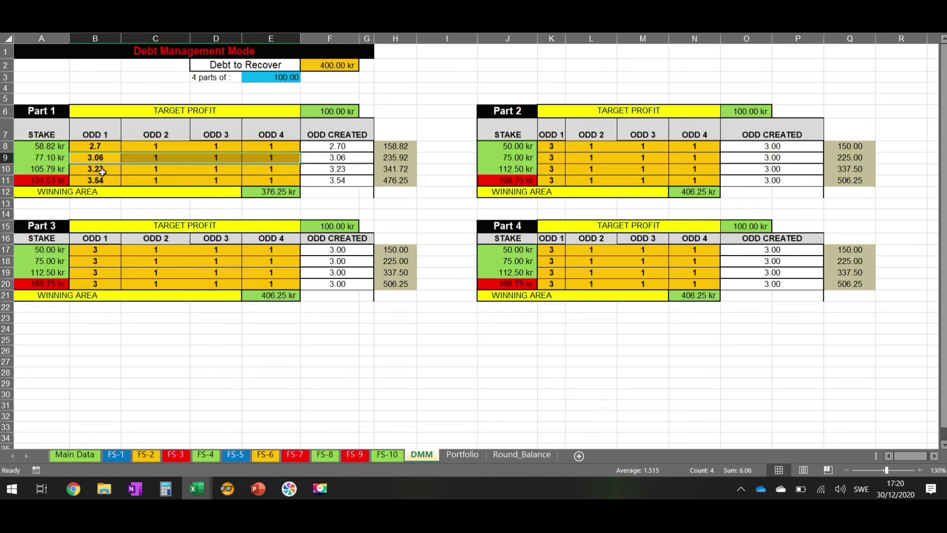
left_click_drag(106, 146, 98, 178)
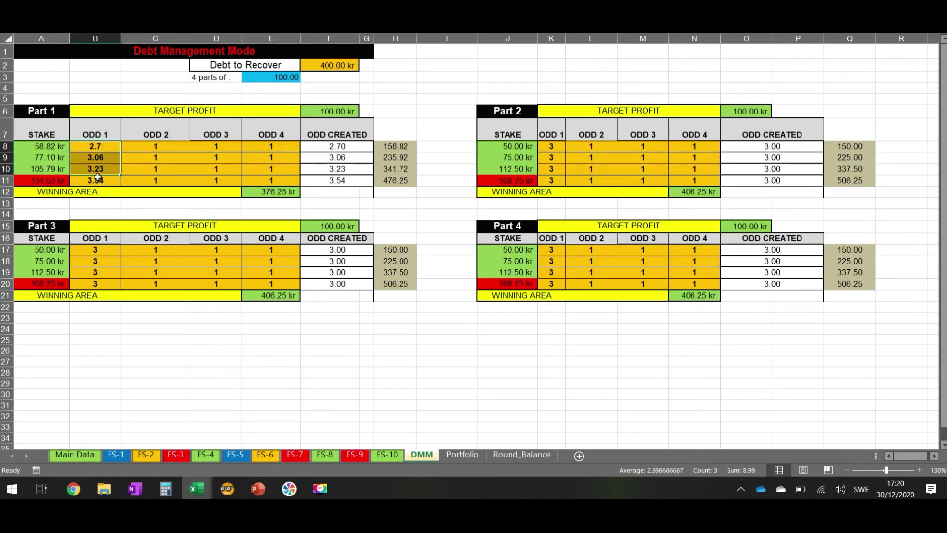
mouse_move(560, 147)
left_mouse_down()
mouse_move(560, 170)
mouse_move(525, 164)
left_mouse_up()
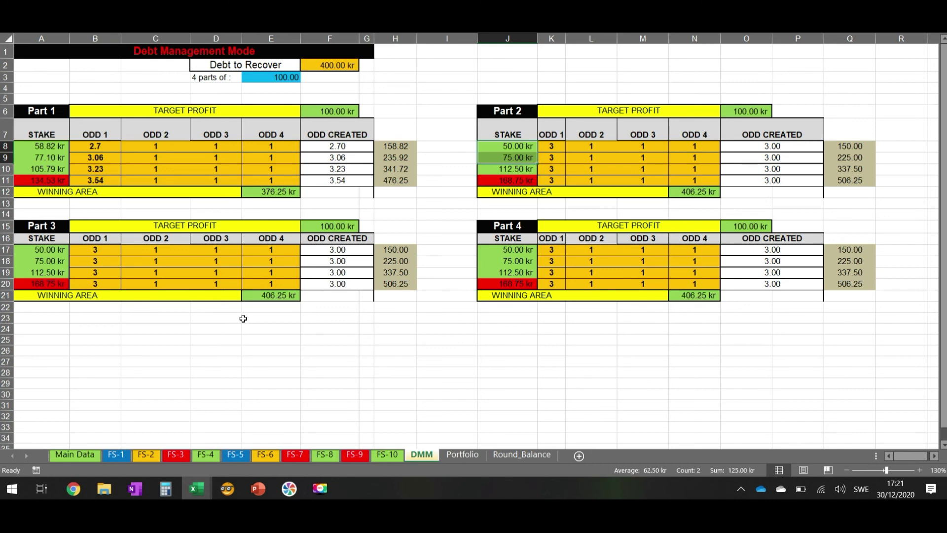
Return to the Main Data bet log, which ends with winning bet 232 at 4,319.41 kr.
left_click(88, 459)
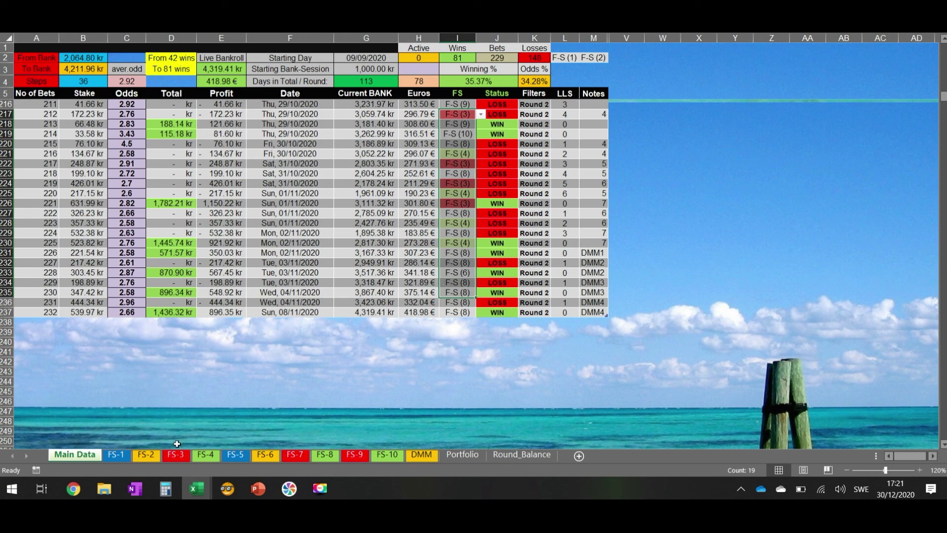
Switch from Excel to the Chrome browser via the taskbar.
left_click(76, 495)
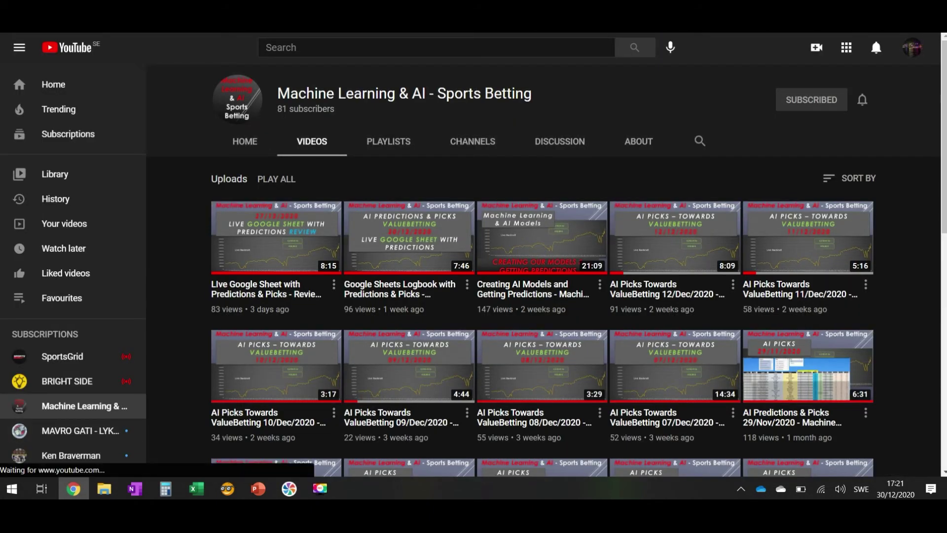